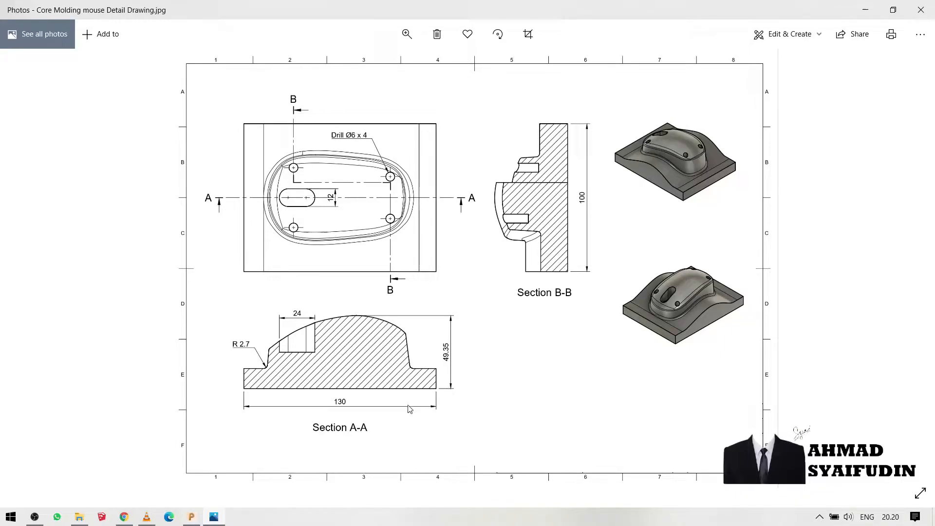
# Step: Switch to PowerMill and examine the mouse core mould model from several angles
pyautogui.click(191, 519)
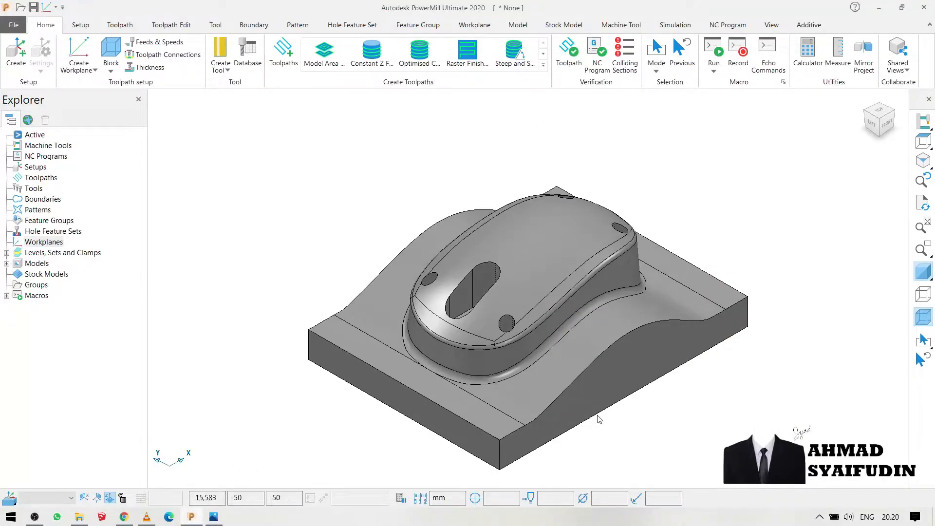
pyautogui.moveTo(607, 413); pyautogui.dragTo(503, 336, button='middle')
pyautogui.scroll(-2, 654, 384)
pyautogui.scroll(4, 667, 381)
pyautogui.scroll(-2, 667, 380)
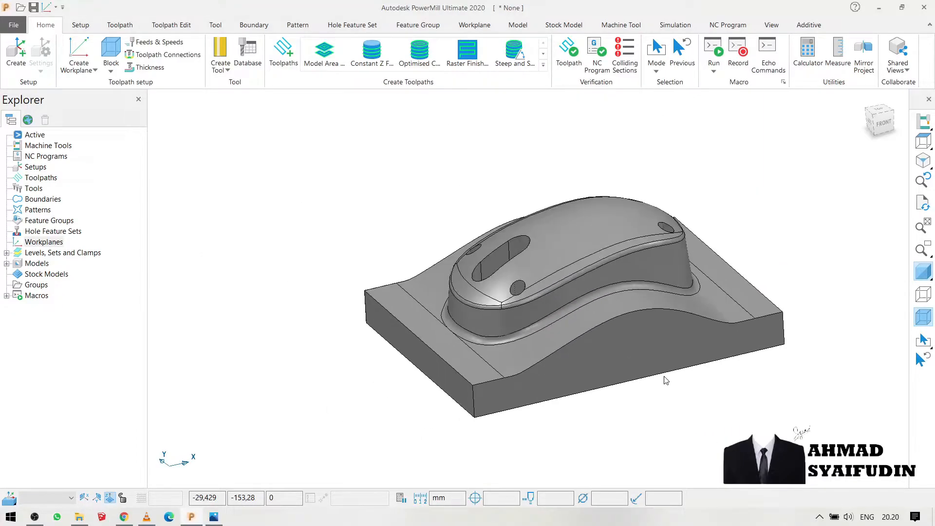
pyautogui.keyDown('shift'); pyautogui.moveTo(624, 390); pyautogui.dragTo(653, 390, button='middle'); pyautogui.keyUp('shift')
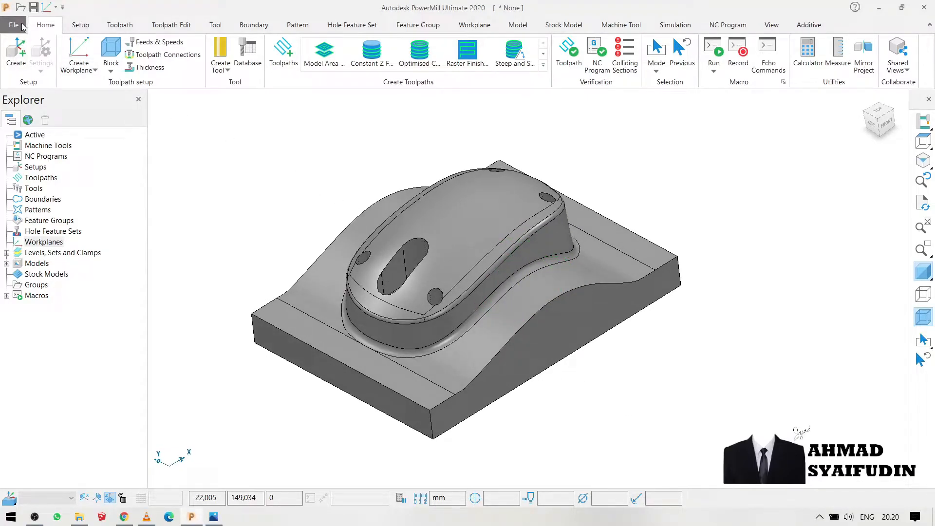
pyautogui.click(13, 24)
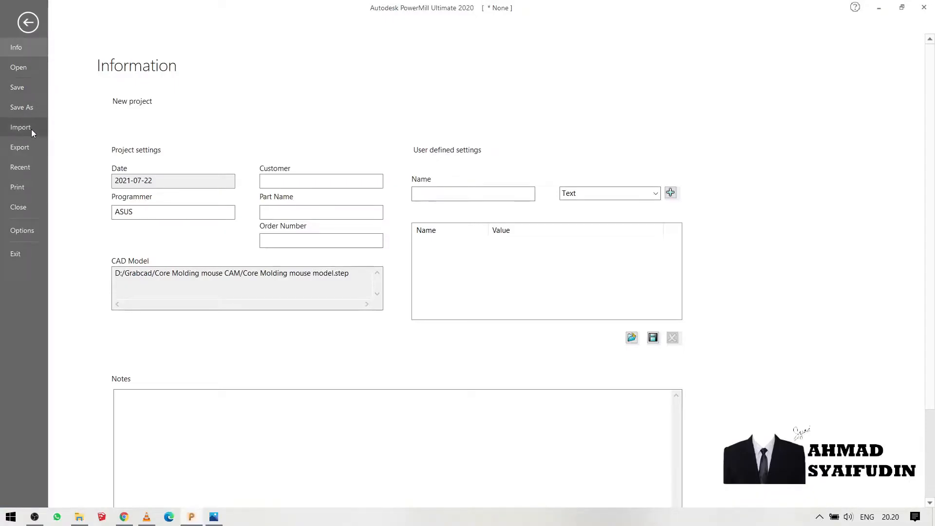
pyautogui.click(21, 127)
pyautogui.click(145, 97)
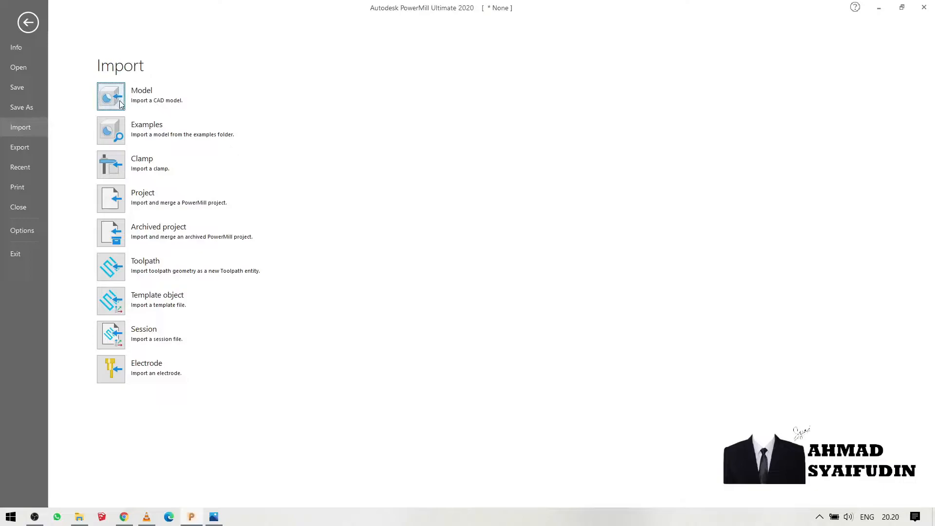
pyautogui.click(28, 22)
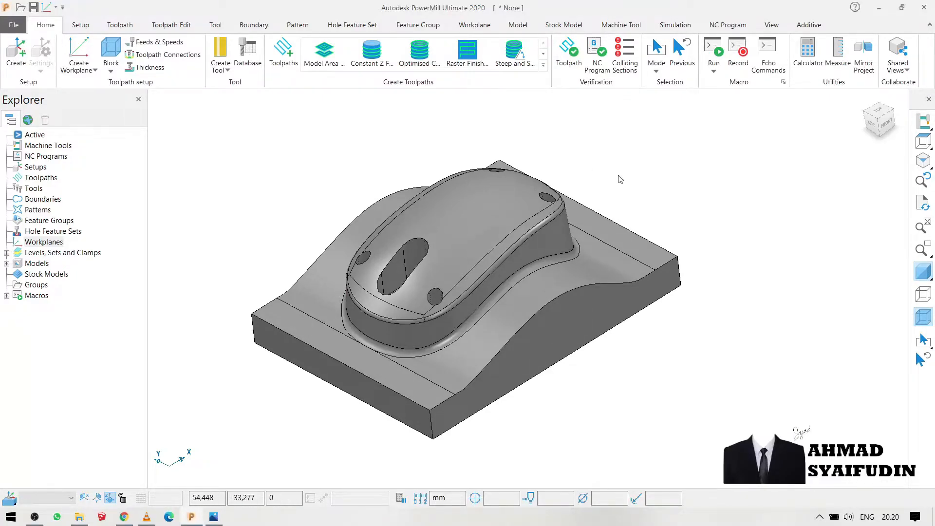
# Step: Calculate a box-shaped stock block around the model using the Global Transform coordinate system
pyautogui.moveTo(632, 182); pyautogui.dragTo(428, 199, button='middle')
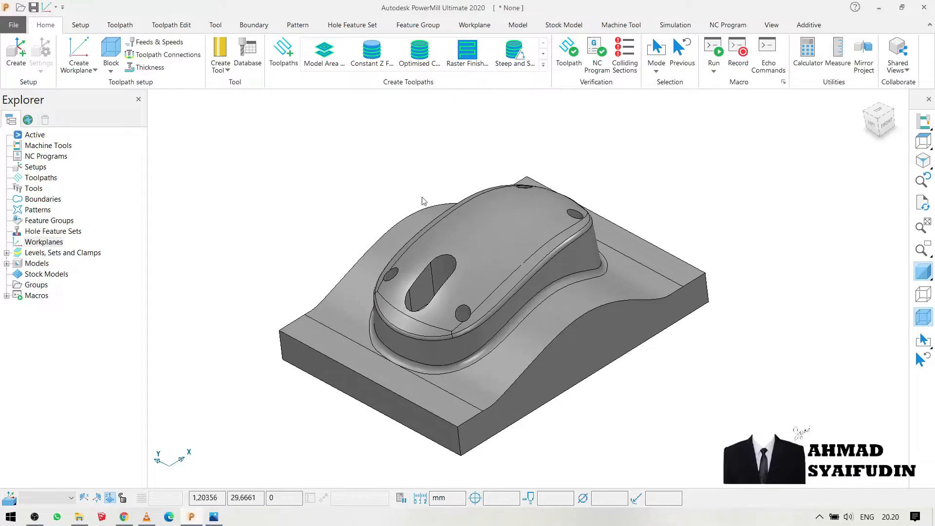
pyautogui.moveTo(330, 236); pyautogui.dragTo(337, 215, button='middle')
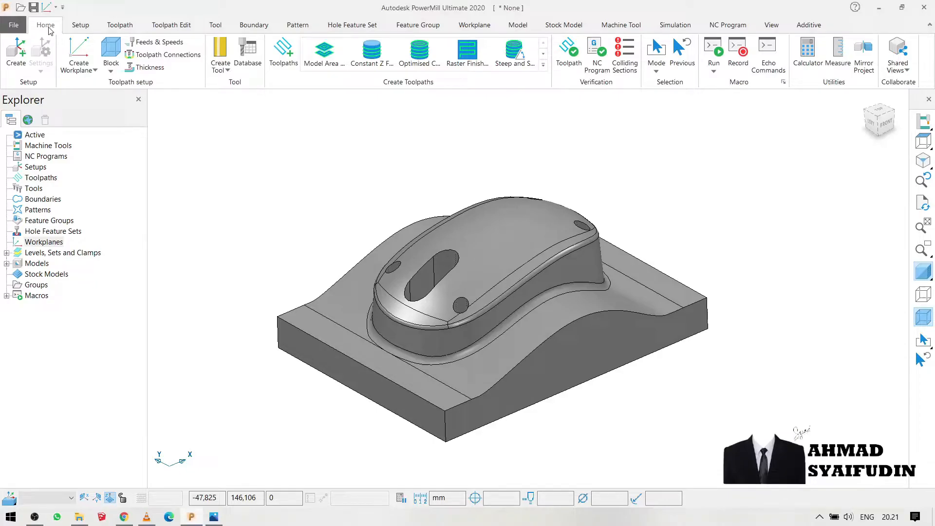
pyautogui.click(113, 45)
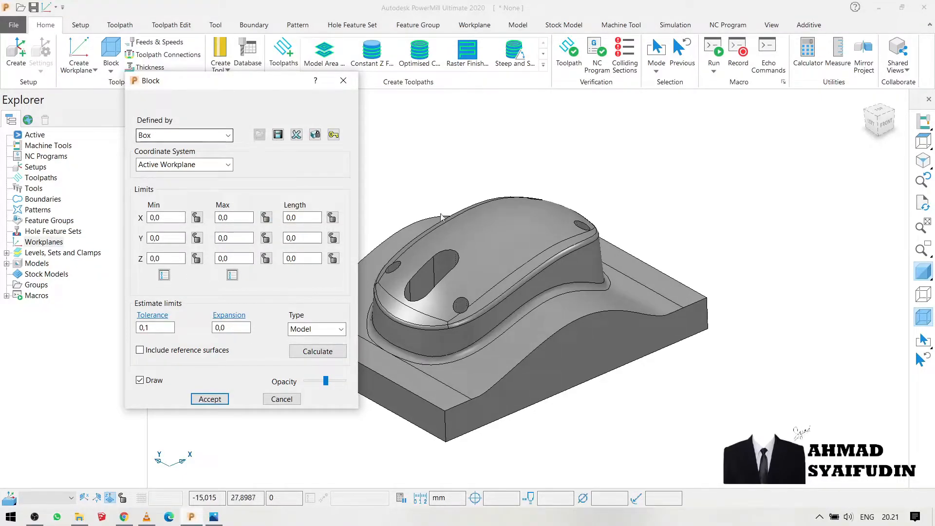
pyautogui.scroll(-3, 569, 204)
pyautogui.scroll(2, 423, 226)
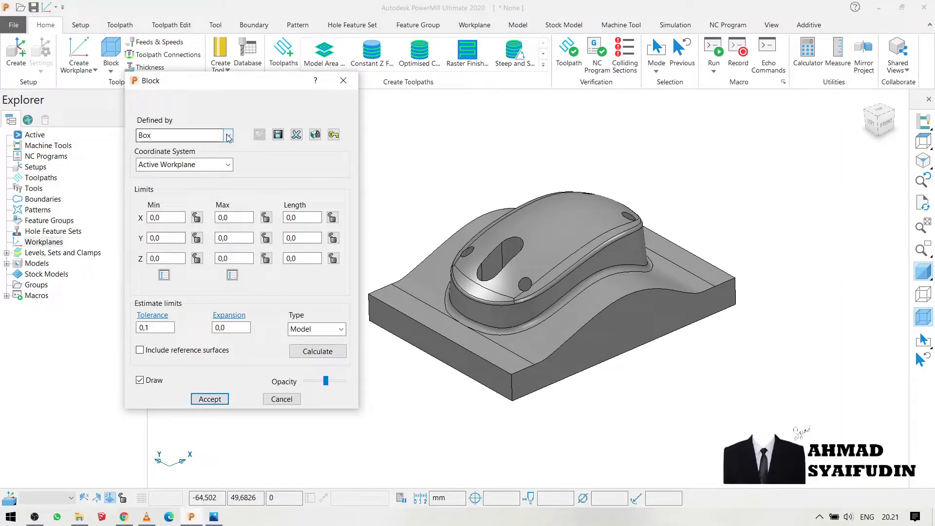
pyautogui.click(190, 142)
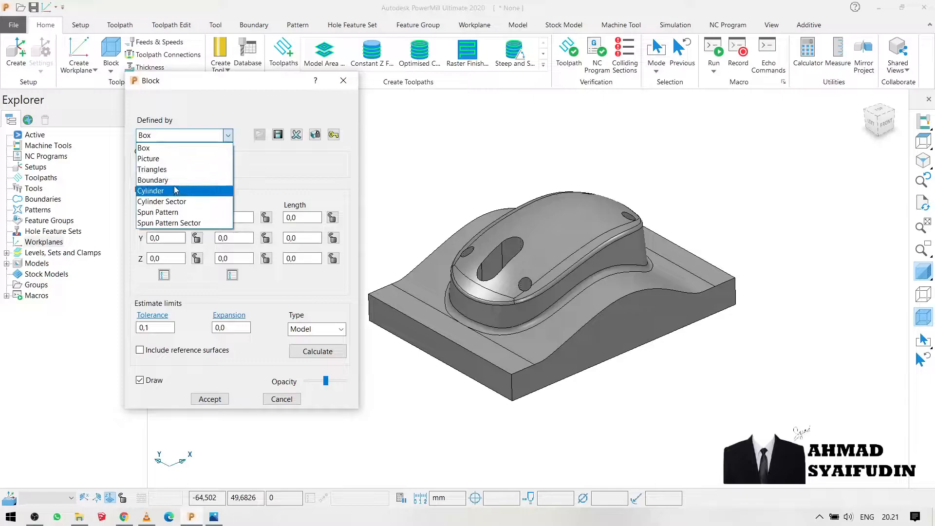
pyautogui.click(249, 168)
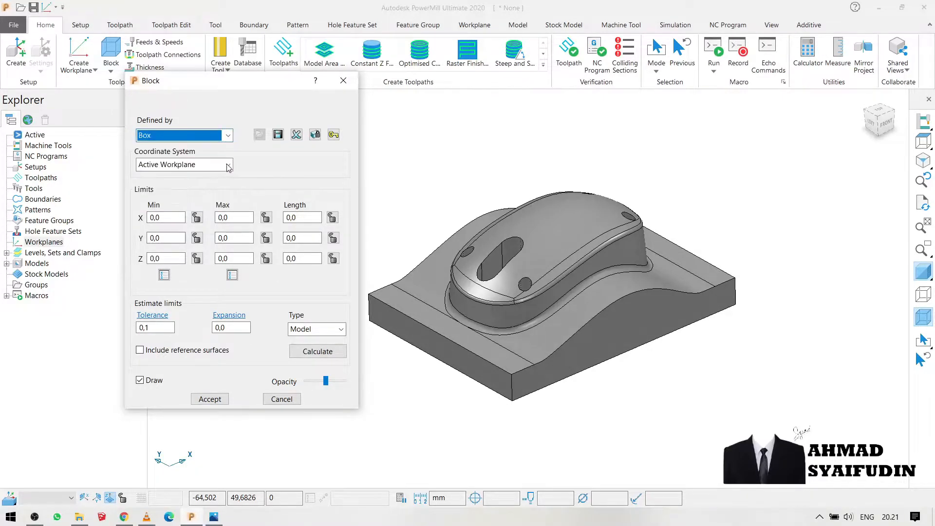
pyautogui.click(215, 138)
pyautogui.click(214, 145)
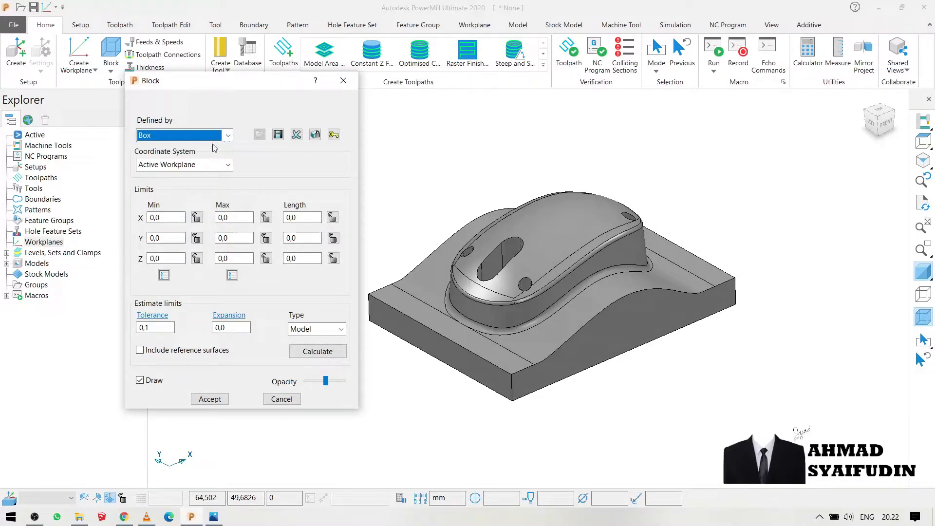
pyautogui.click(178, 166)
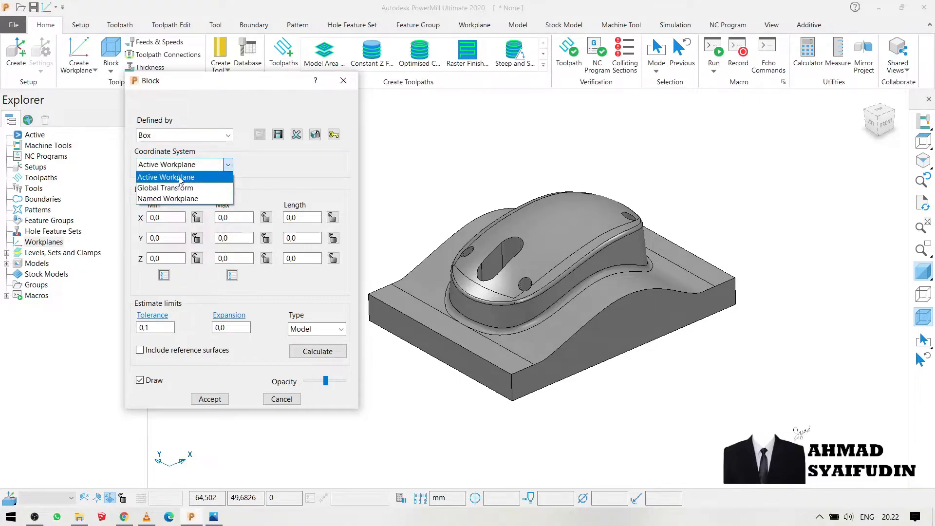
pyautogui.click(184, 194)
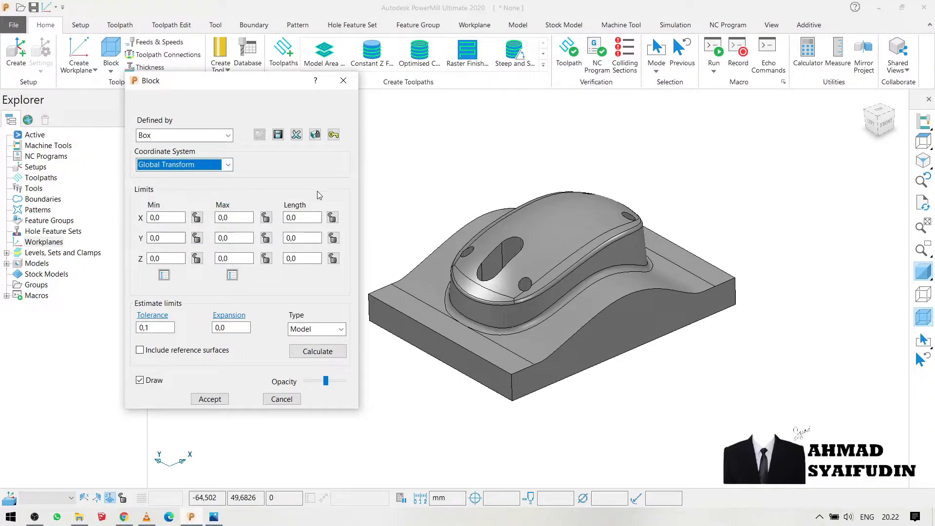
pyautogui.click(333, 357)
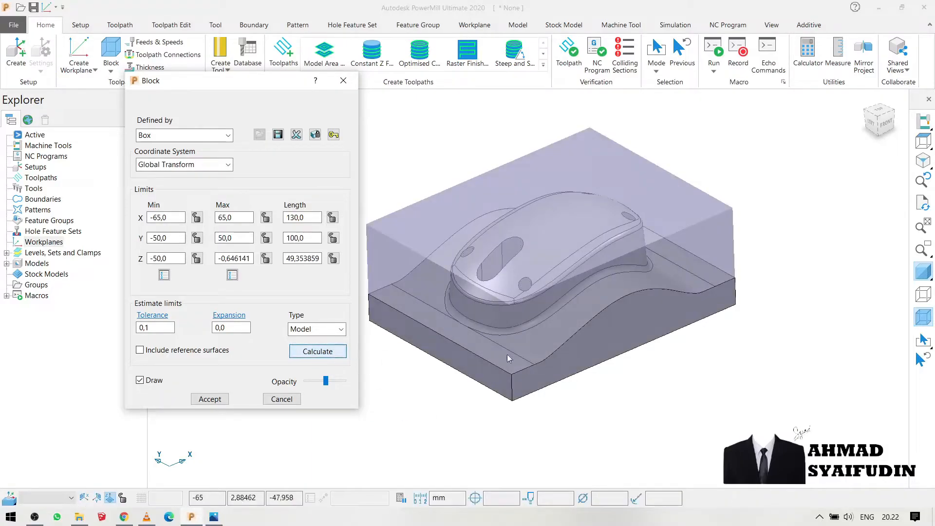
pyautogui.scroll(3, 501, 292)
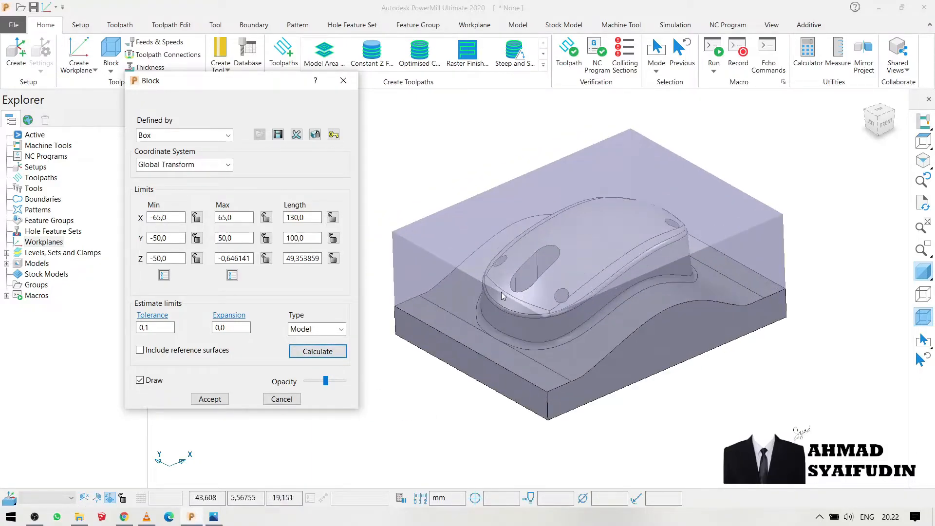
pyautogui.scroll(-1, 501, 292)
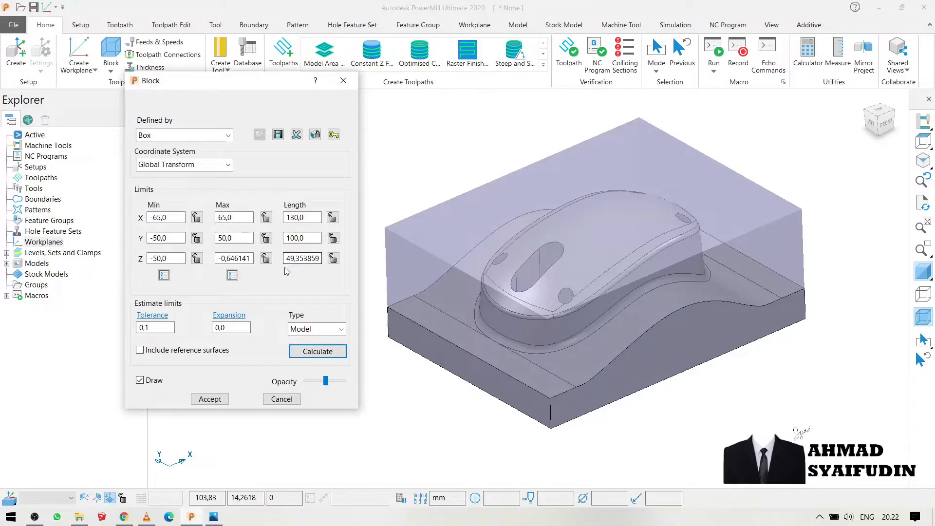
# Step: Lock the block's minimum Z limit, set its Z length to 50 mm and accept the block
pyautogui.click(320, 258)
pyautogui.moveTo(321, 258); pyautogui.dragTo(286, 259)
pyautogui.click(292, 260)
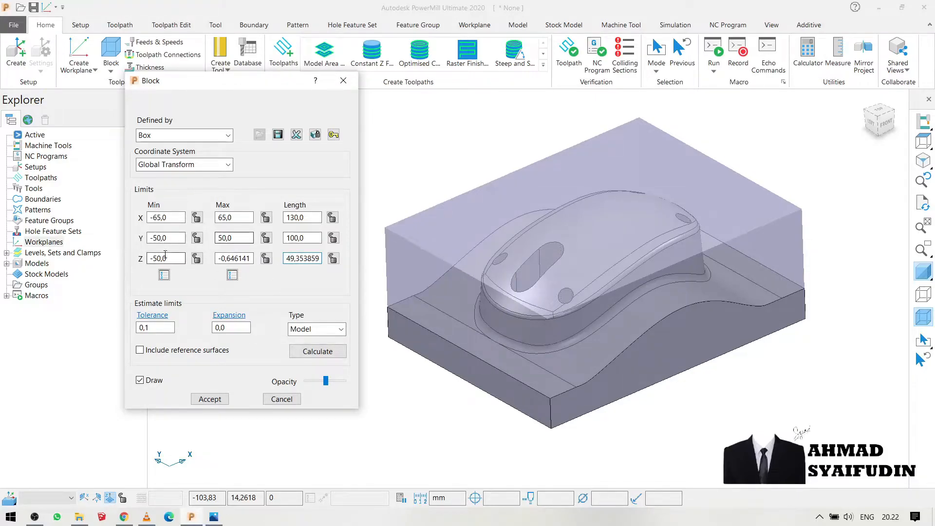
pyautogui.click(197, 258)
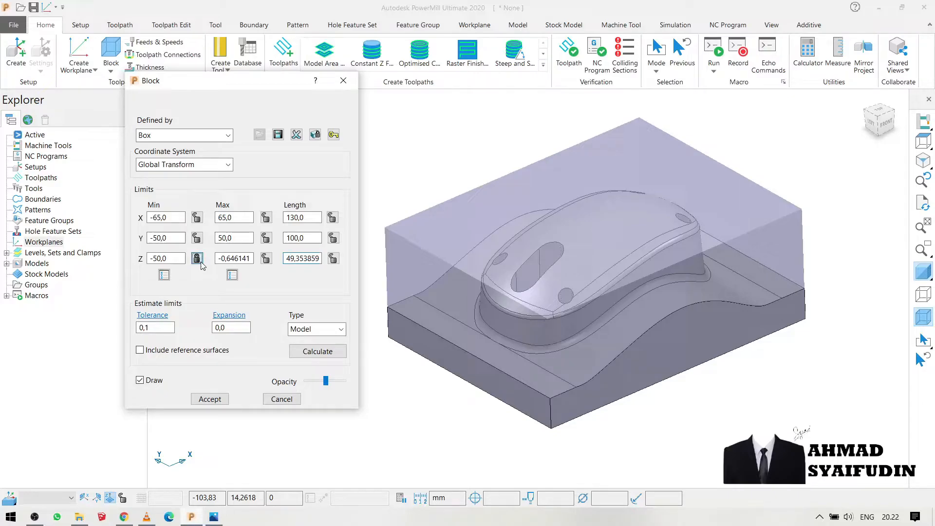
pyautogui.doubleClick(292, 259)
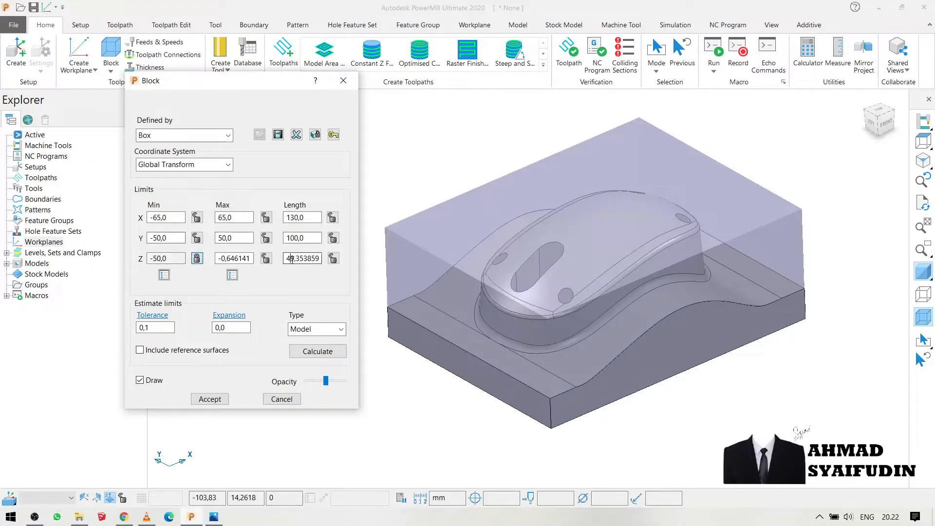
pyautogui.press('BackSpace')
pyautogui.click(303, 238)
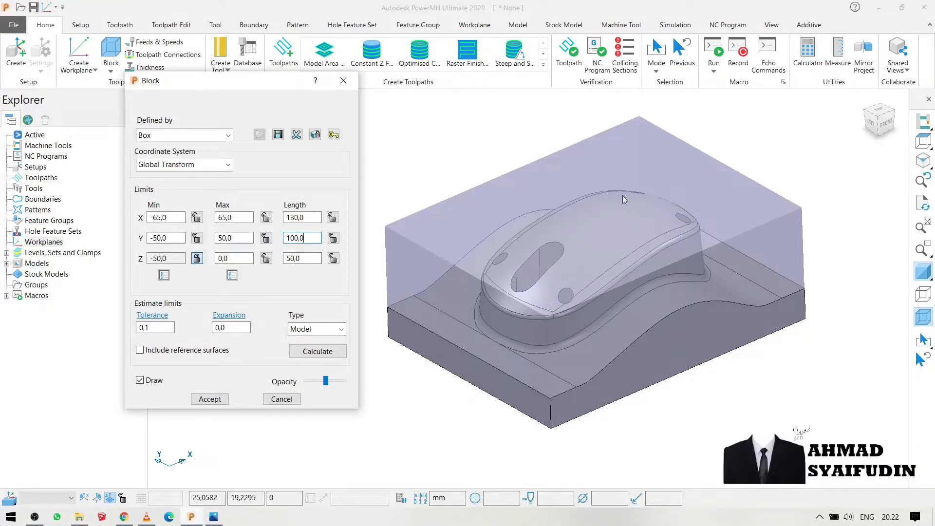
pyautogui.click(216, 399)
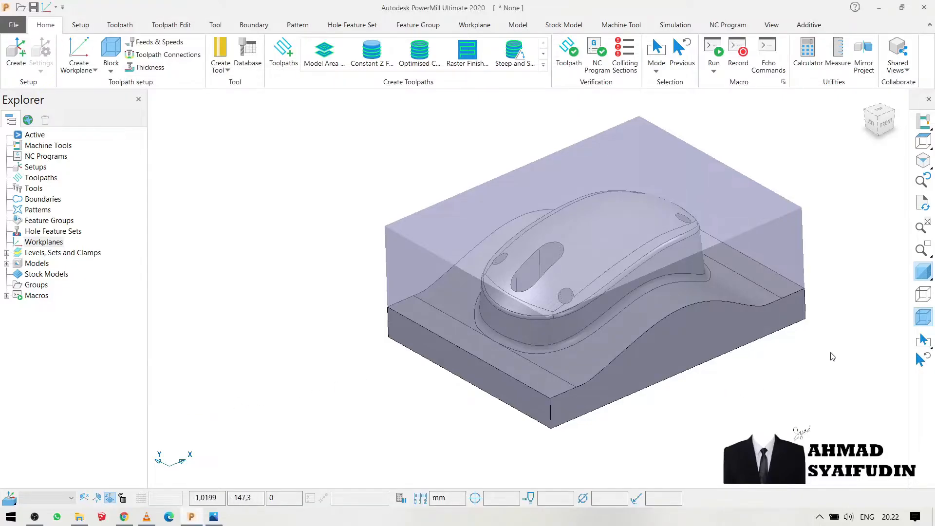
# Step: Create a workplane positioned on the block at the centre of its top face
pyautogui.keyDown('shift'); pyautogui.moveTo(832, 360); pyautogui.dragTo(774, 408, button='middle'); pyautogui.keyUp('shift')
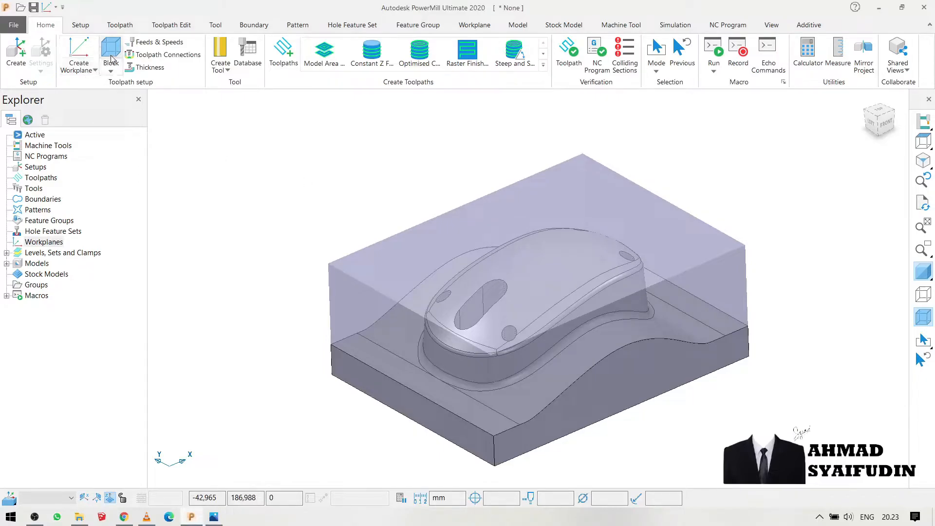
pyautogui.click(90, 71)
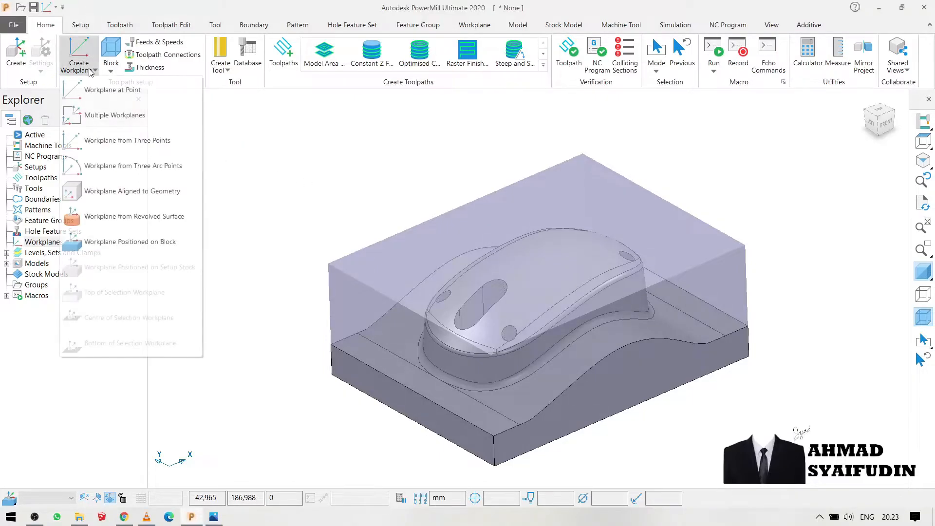
pyautogui.click(126, 246)
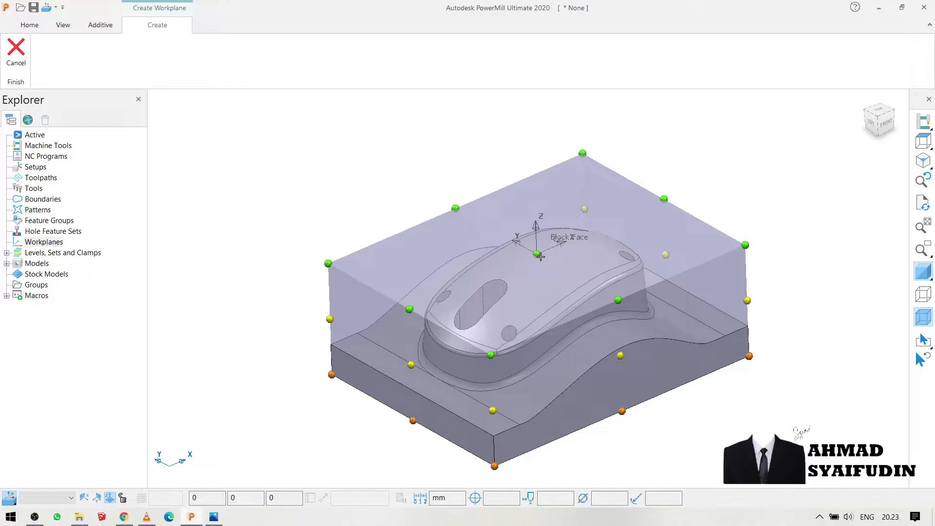
pyautogui.click(541, 256)
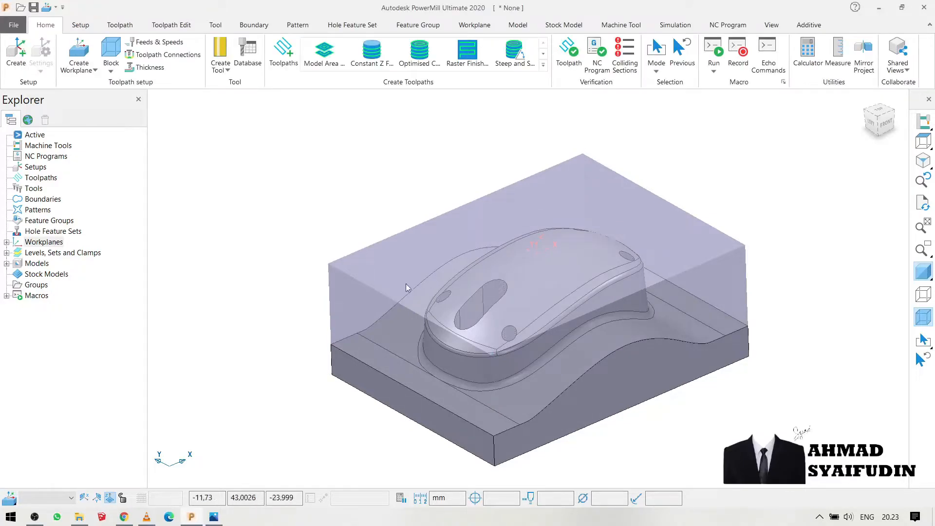
# Step: Activate the new workplane on the block's top face
pyautogui.click(6, 243)
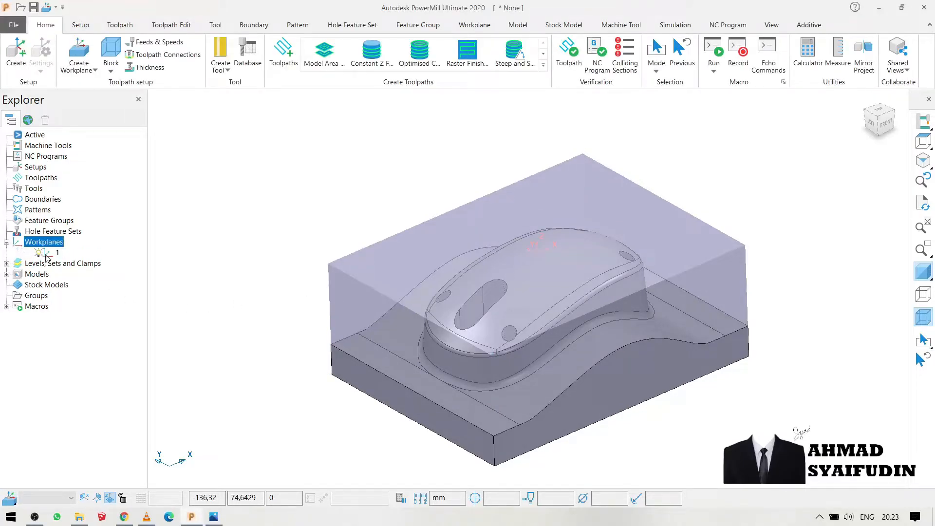
pyautogui.rightClick(49, 256)
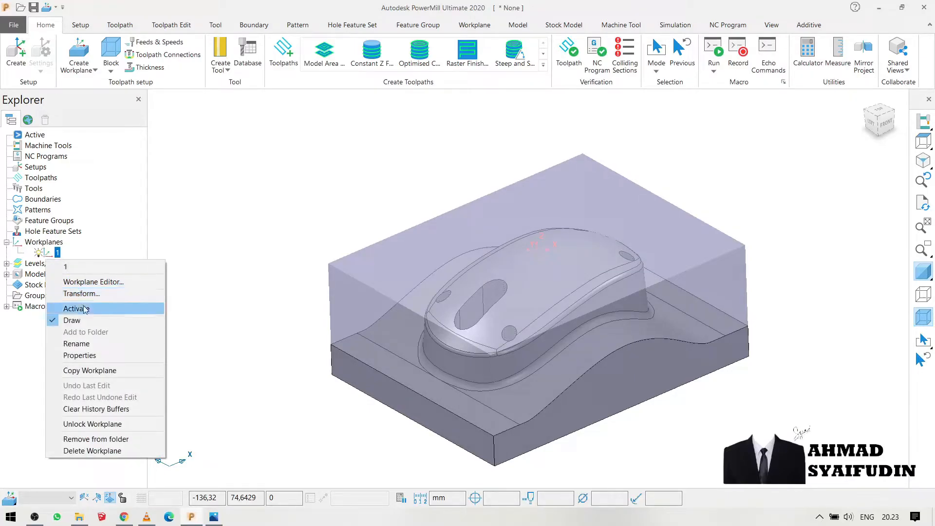
pyautogui.click(77, 308)
pyautogui.scroll(2, 551, 254)
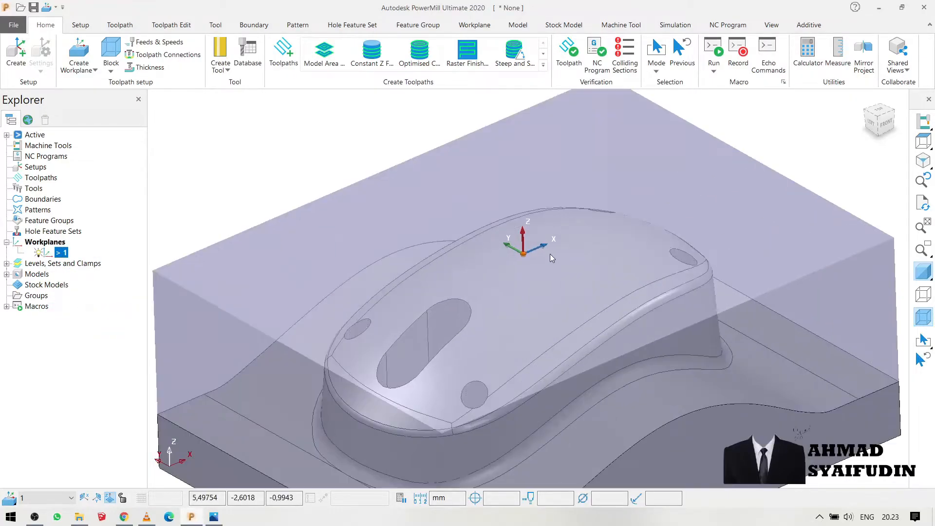
pyautogui.scroll(-3, 551, 256)
pyautogui.scroll(2, 546, 269)
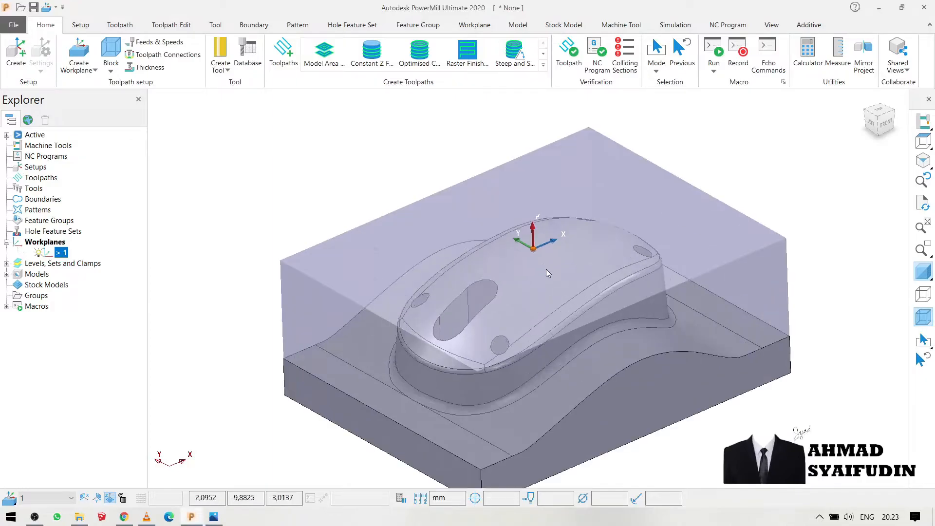
pyautogui.scroll(-2, 545, 269)
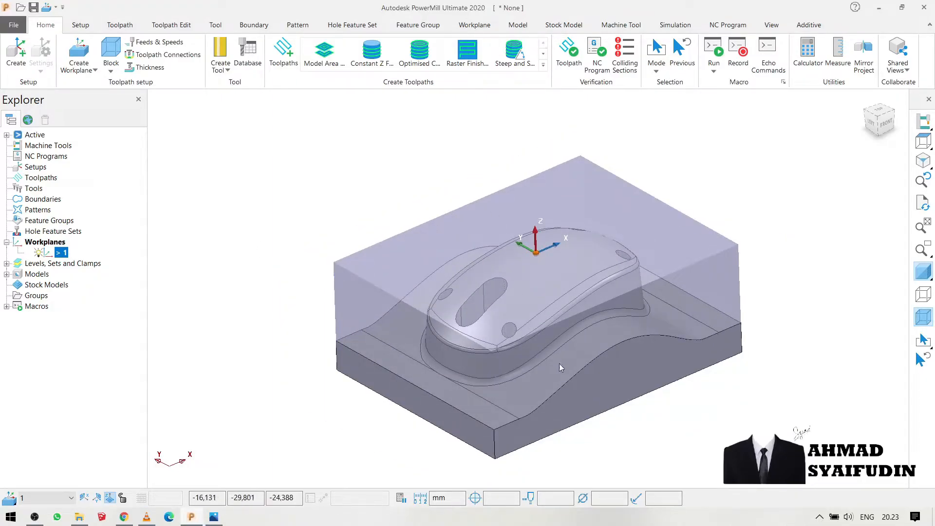
# Step: Check the part's dimensions in the Core Molding mouse Detail Drawing image and return to PowerMill
pyautogui.moveTo(614, 429); pyautogui.dragTo(590, 423, button='middle')
pyautogui.scroll(3, 590, 423)
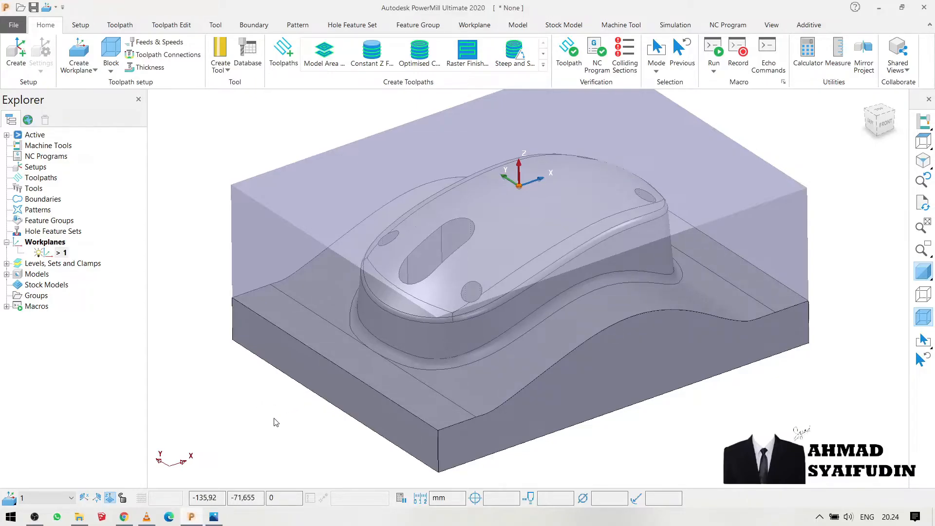
pyautogui.click(214, 518)
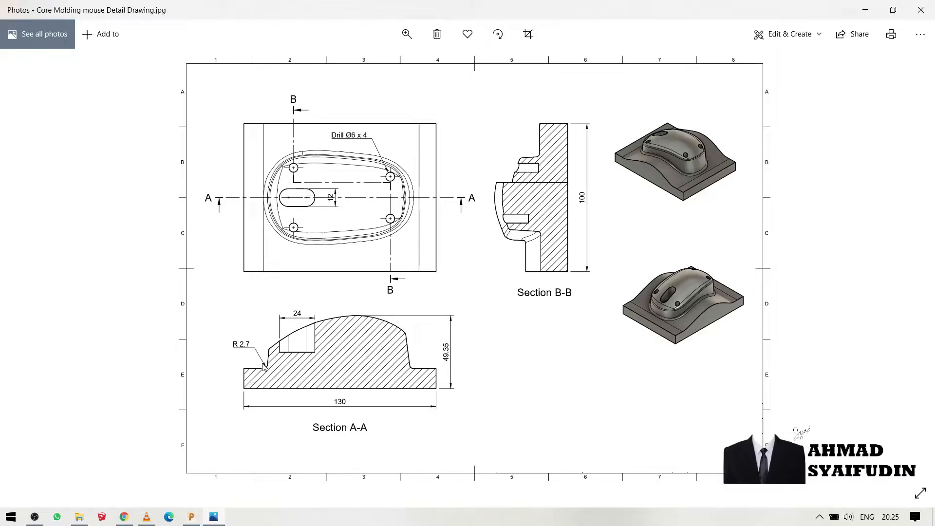
pyautogui.click(192, 517)
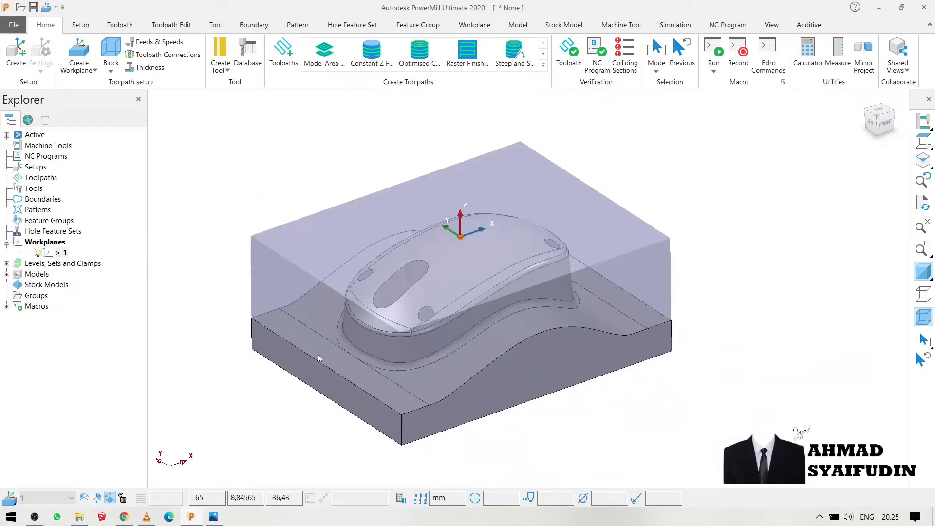
# Step: Create an end mill tool named Endmill D12 with a diameter of 12 mm
pyautogui.click(222, 70)
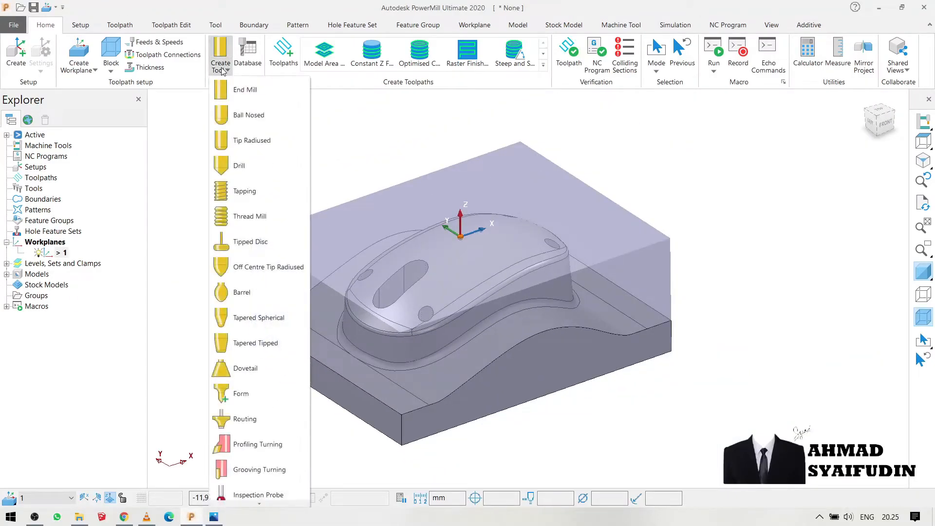
pyautogui.click(259, 90)
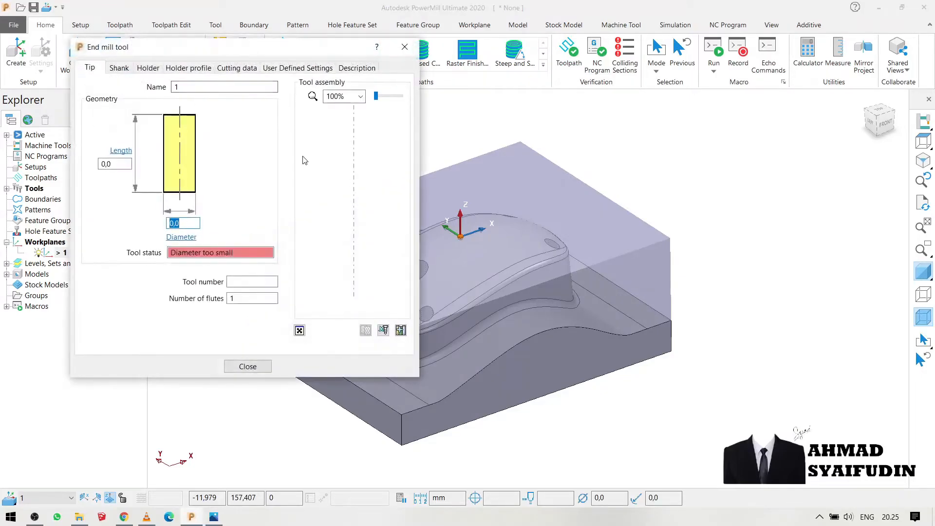
pyautogui.moveTo(293, 57); pyautogui.dragTo(256, 54)
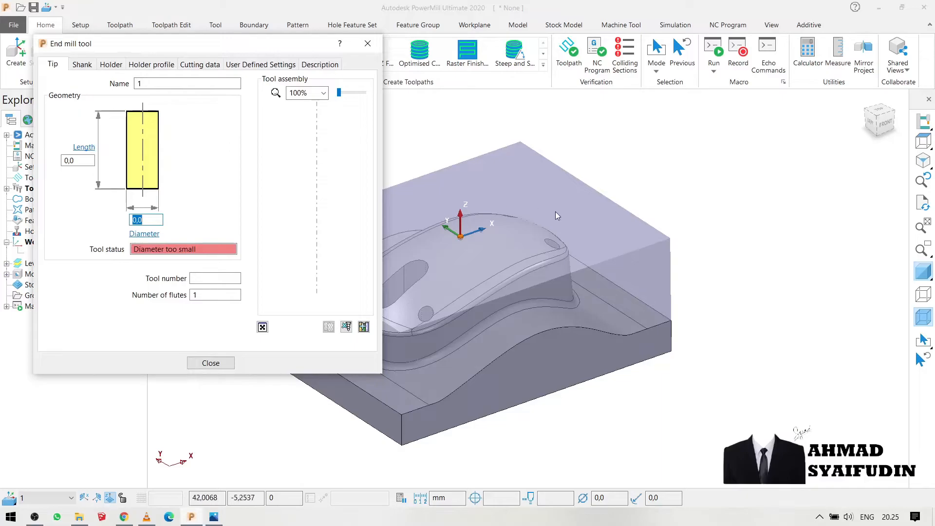
pyautogui.scroll(-2, 555, 212)
pyautogui.scroll(2, 521, 218)
pyautogui.scroll(-3, 453, 224)
pyautogui.scroll(3, 409, 220)
pyautogui.doubleClick(139, 83)
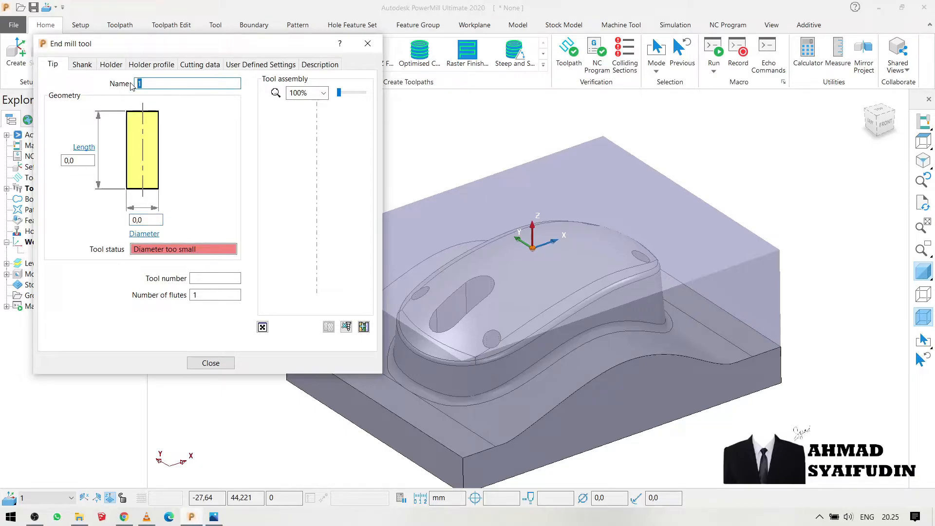
pyautogui.write('E')
pyautogui.doubleClick(131, 221)
pyautogui.write('12')
# Step: Assign tool number 1 and 4 flutes to the 12 mm end mill
pyautogui.click(195, 279)
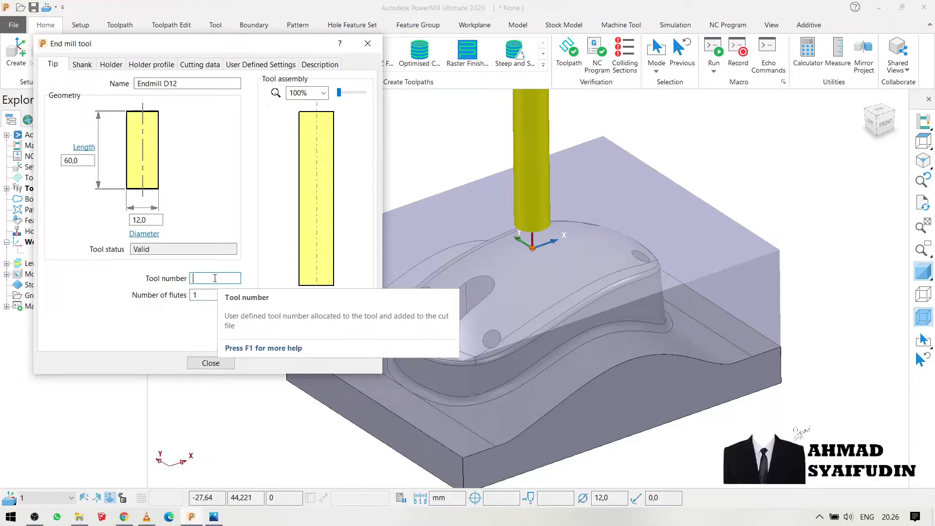
pyautogui.write('1')
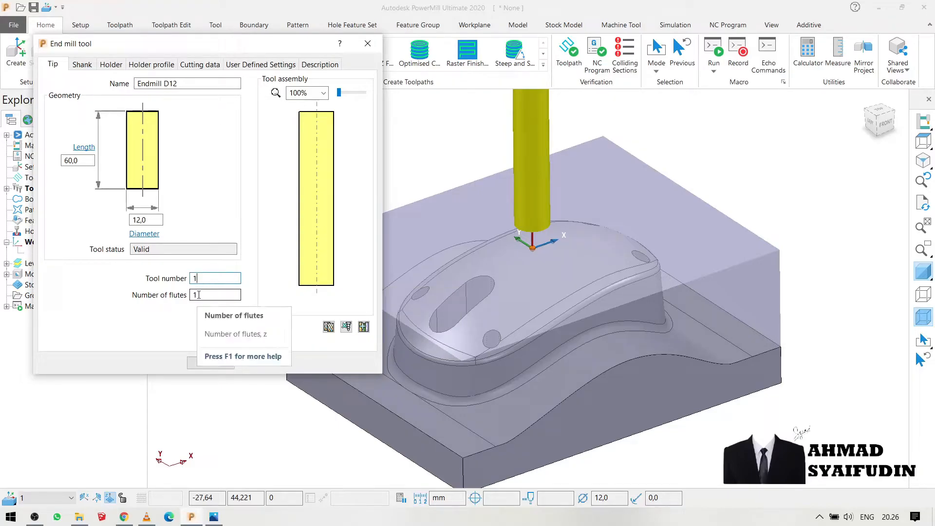
pyautogui.doubleClick(197, 296)
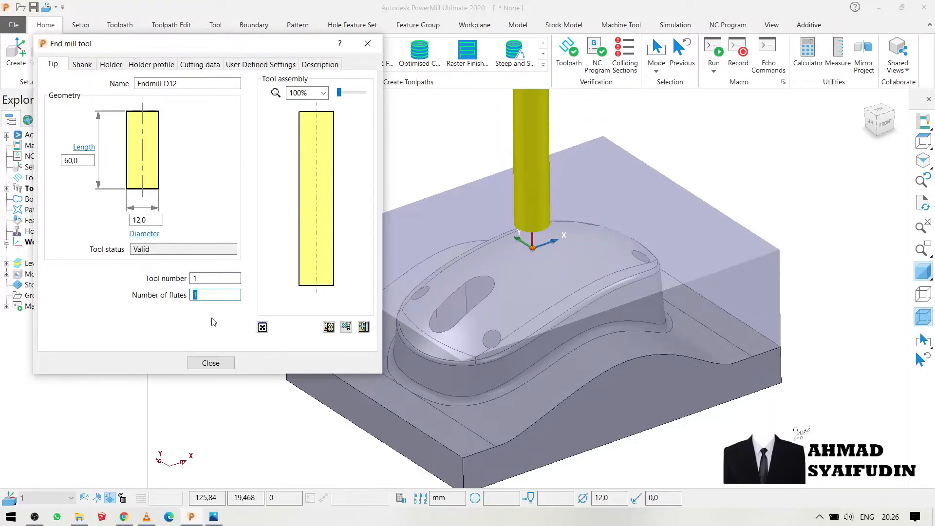
pyautogui.write('4')
# Step: Look over the 12 mm end mill's shank and holder settings and close the tool definition
pyautogui.click(82, 65)
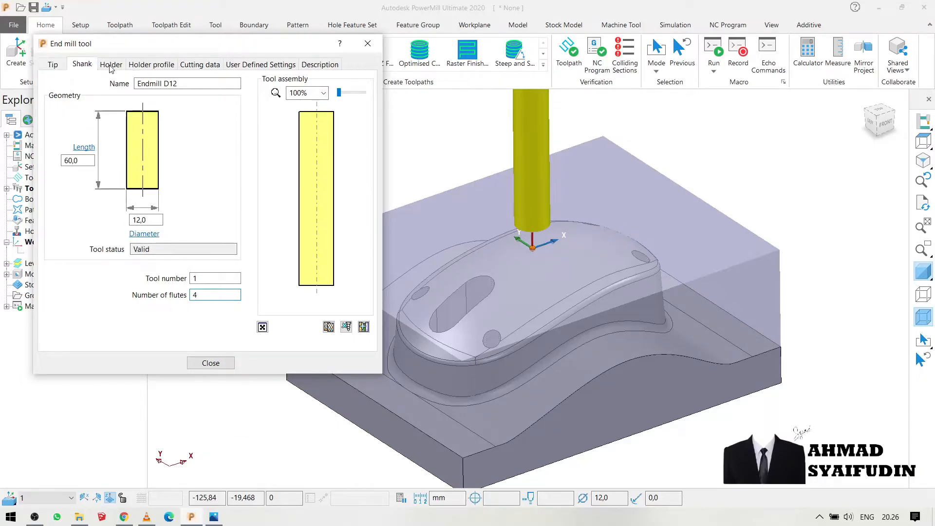
pyautogui.click(112, 66)
pyautogui.click(84, 65)
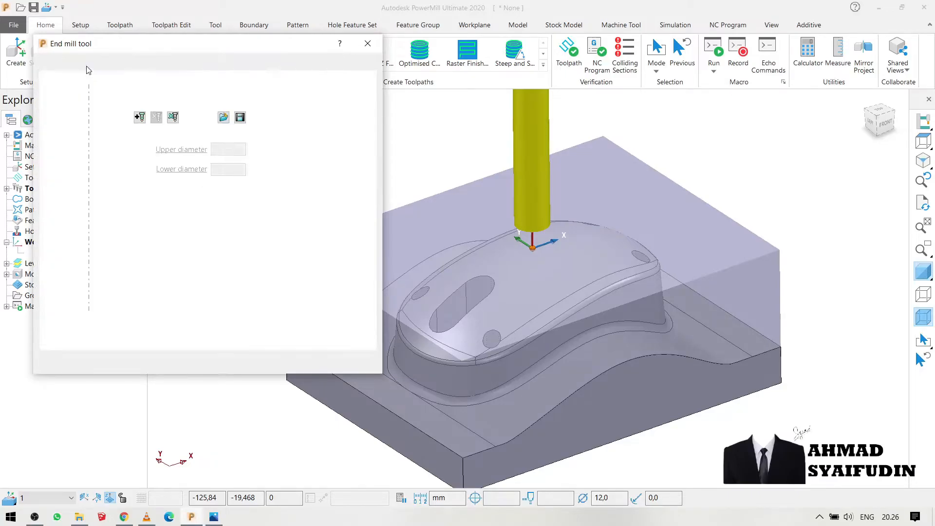
pyautogui.click(63, 65)
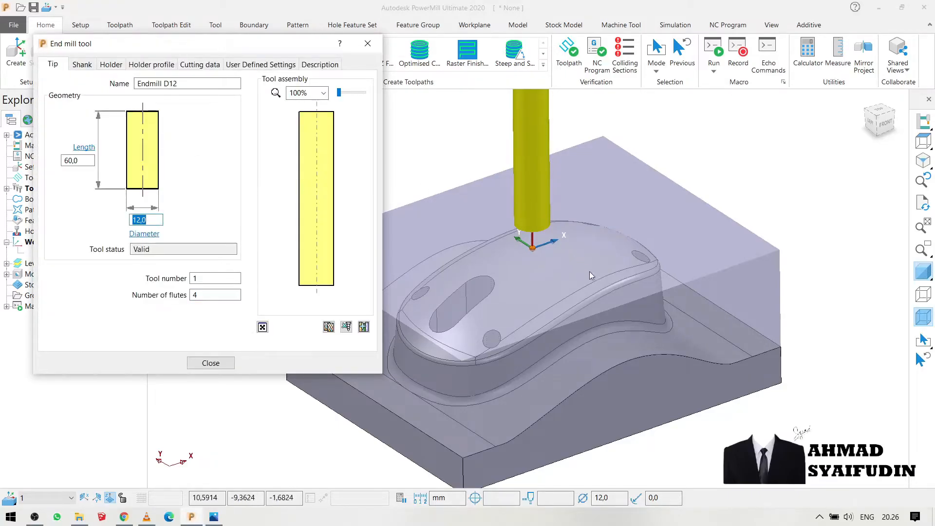
pyautogui.moveTo(583, 267); pyautogui.dragTo(630, 282, button='middle')
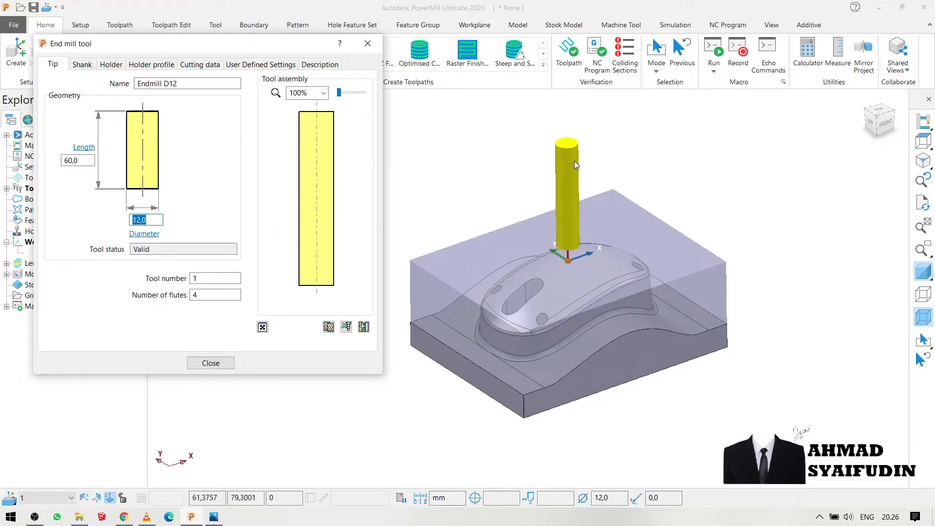
pyautogui.click(225, 365)
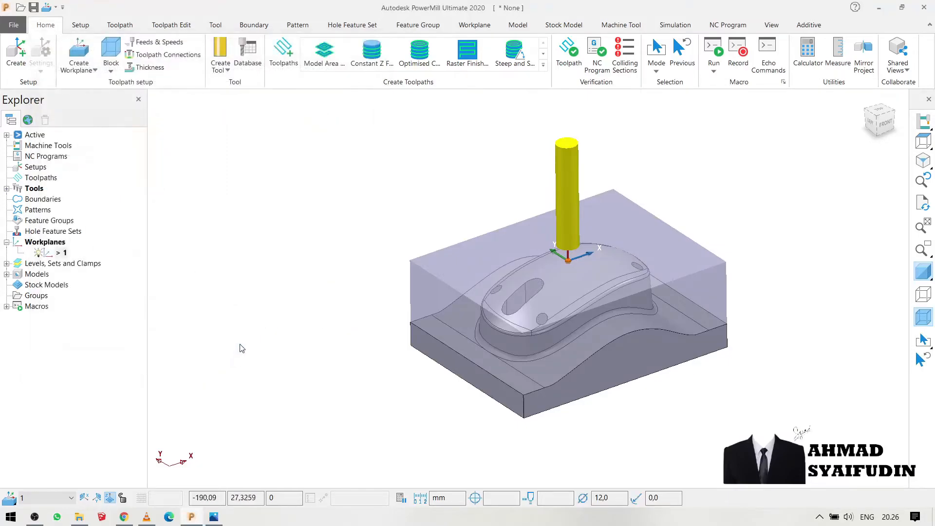
# Step: Create a second end mill named Endmill D10 with a diameter of 10 mm and tool number 2
pyautogui.click(225, 71)
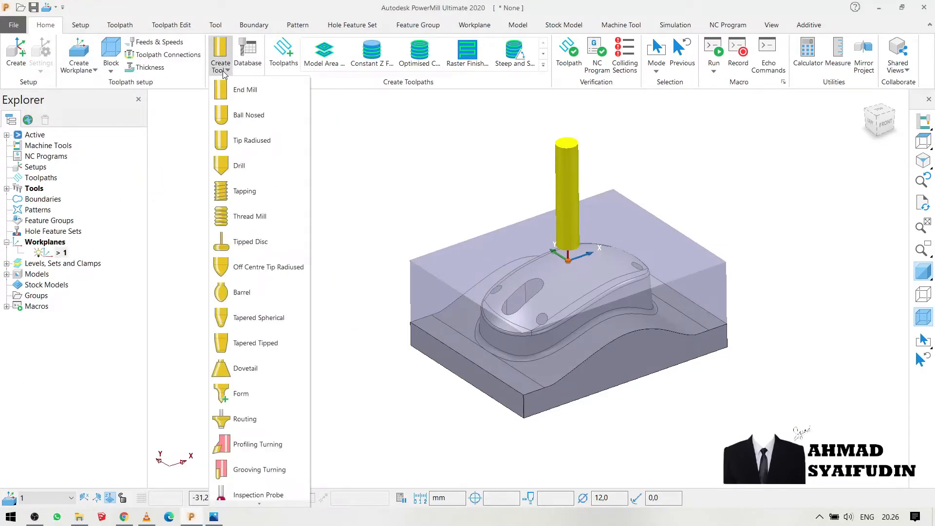
pyautogui.click(239, 92)
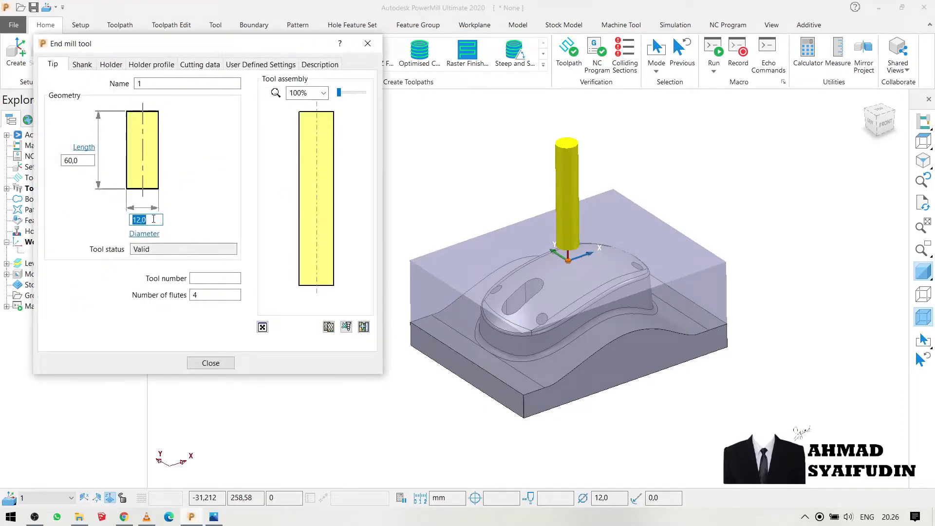
pyautogui.write('10')
pyautogui.click(138, 84)
pyautogui.moveTo(149, 84); pyautogui.dragTo(137, 88)
pyautogui.write('E')
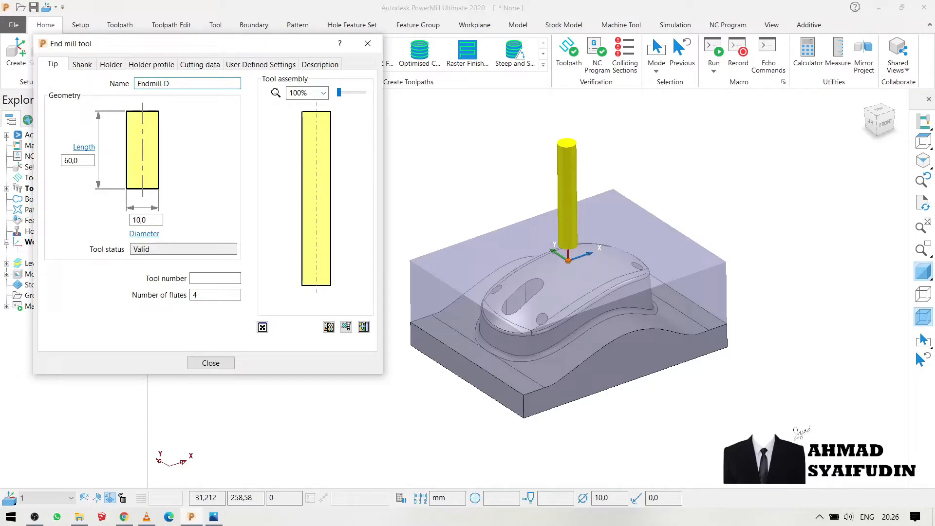
pyautogui.click(208, 278)
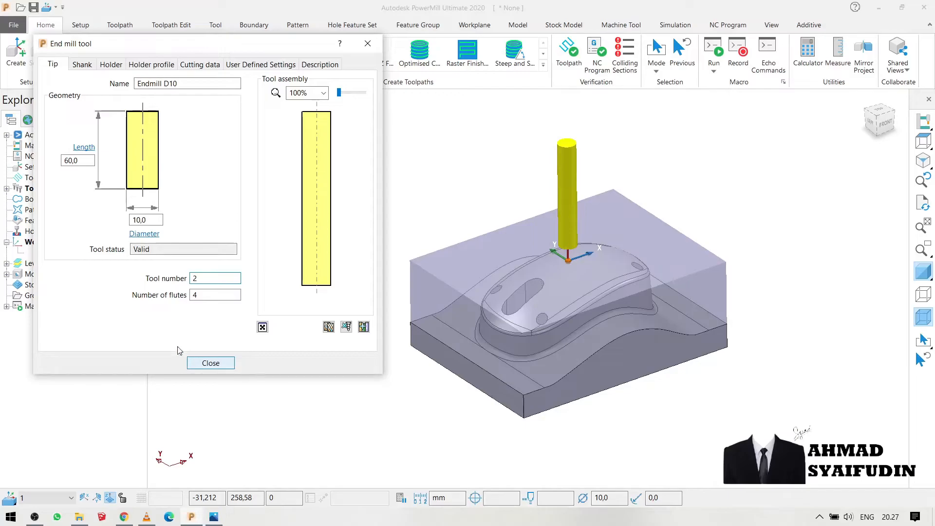
pyautogui.click(227, 365)
# Step: Expand the list of tools, check the slot dimensions in the Core Molding mouse Detail Drawing image and return to PowerMill
pyautogui.click(6, 189)
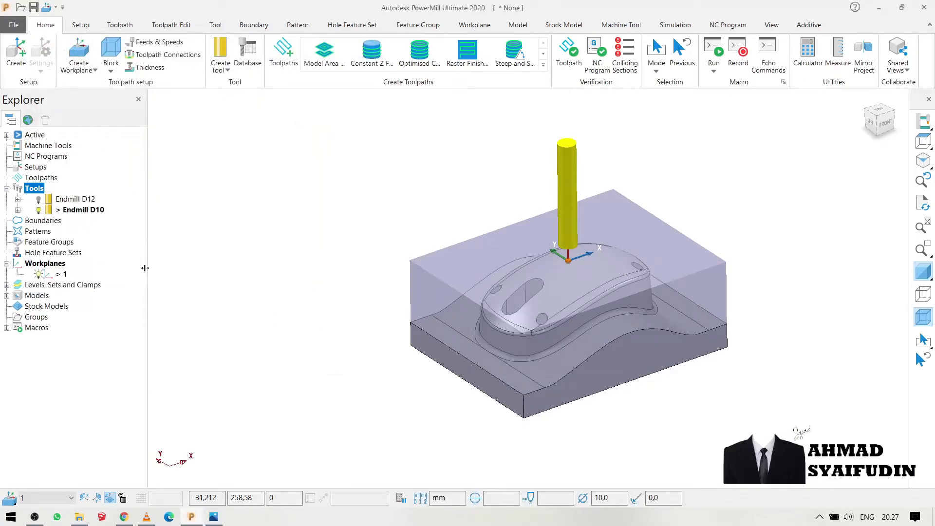
pyautogui.click(170, 516)
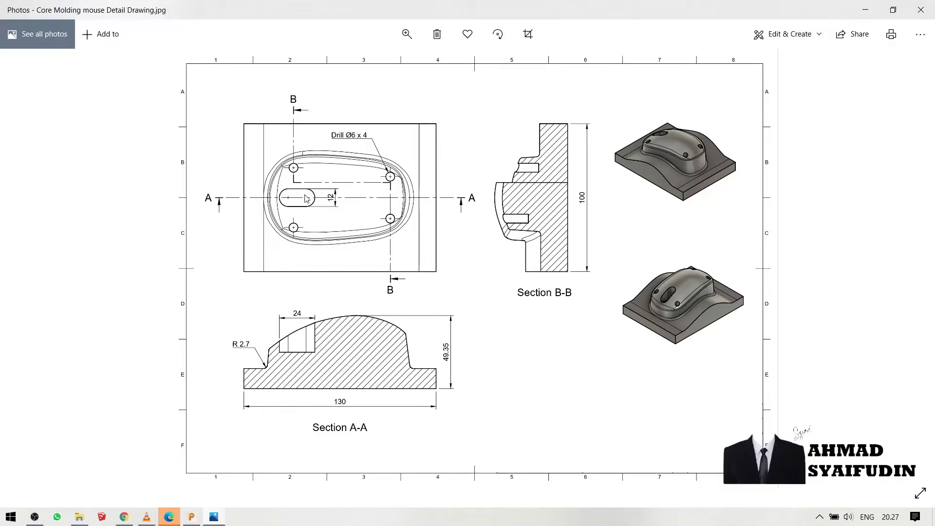
pyautogui.click(196, 519)
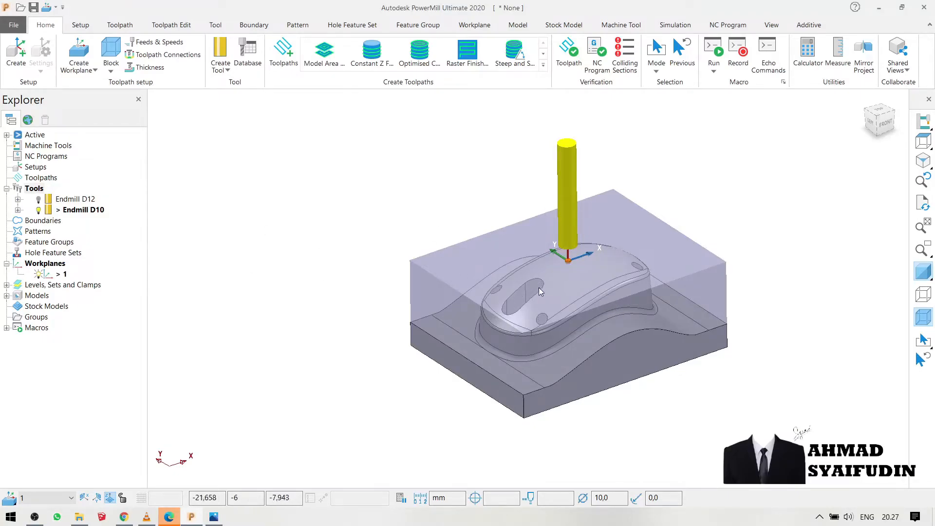
# Step: Create a ball nosed tool named BallNosed D8 with a diameter of 8 mm
pyautogui.click(227, 70)
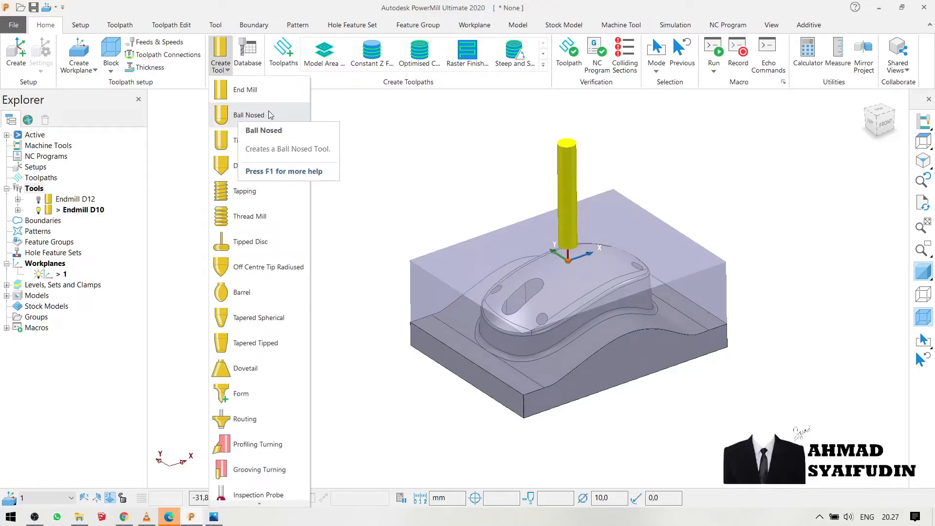
pyautogui.click(270, 115)
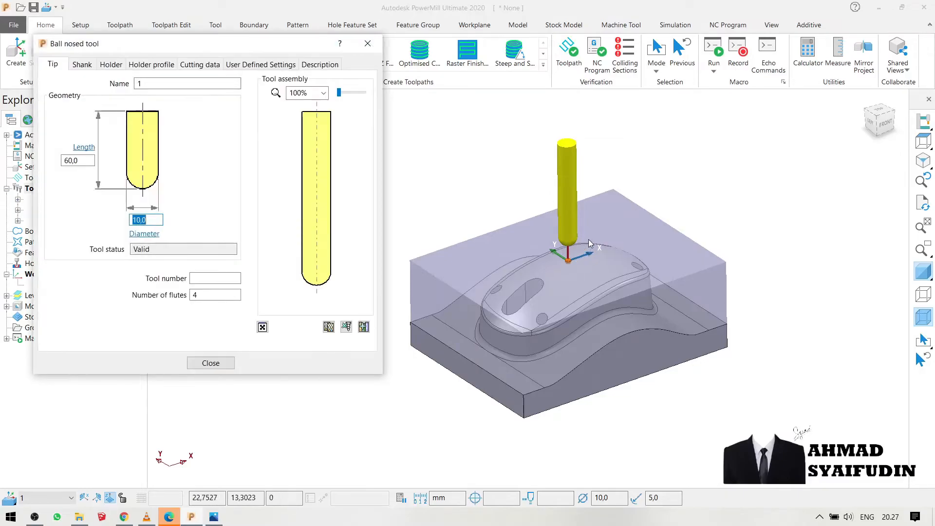
pyautogui.click(144, 83)
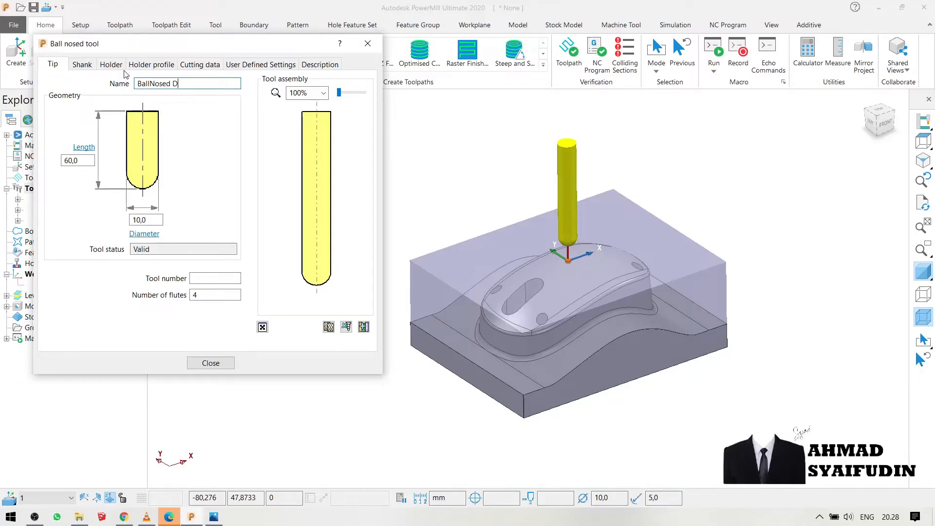
pyautogui.write('8')
pyautogui.moveTo(158, 220); pyautogui.dragTo(121, 225)
pyautogui.write('8')
# Step: Assign a tool number and 2 flutes to the 8 mm ball nosed tool and close its definition
pyautogui.click(210, 279)
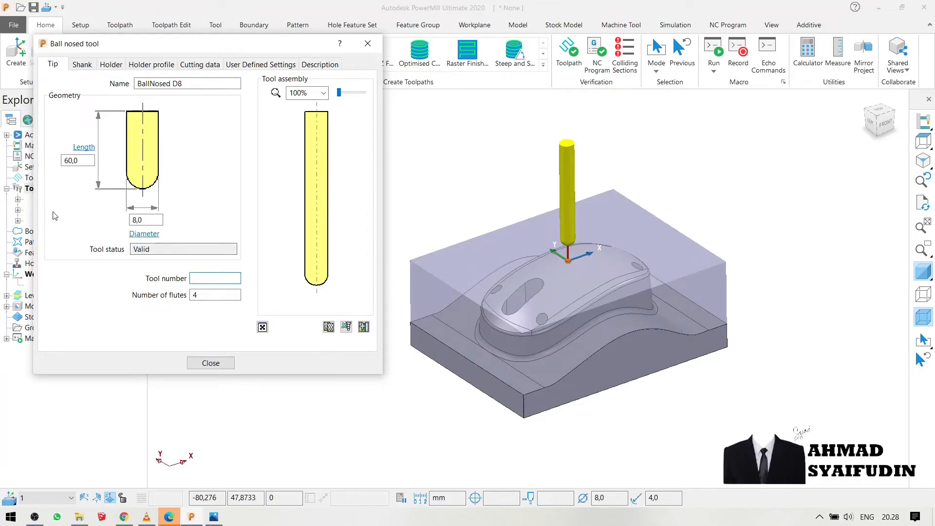
pyautogui.click(195, 295)
pyautogui.moveTo(195, 295); pyautogui.dragTo(201, 296)
pyautogui.click(222, 364)
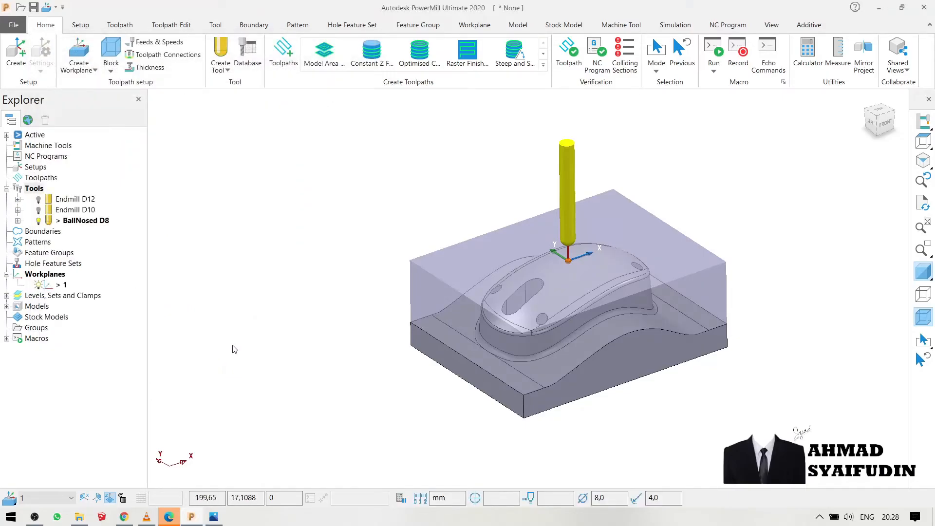
# Step: Start a second ball nosed tool and enter Ball Nosed D as the beginning of its name
pyautogui.click(221, 65)
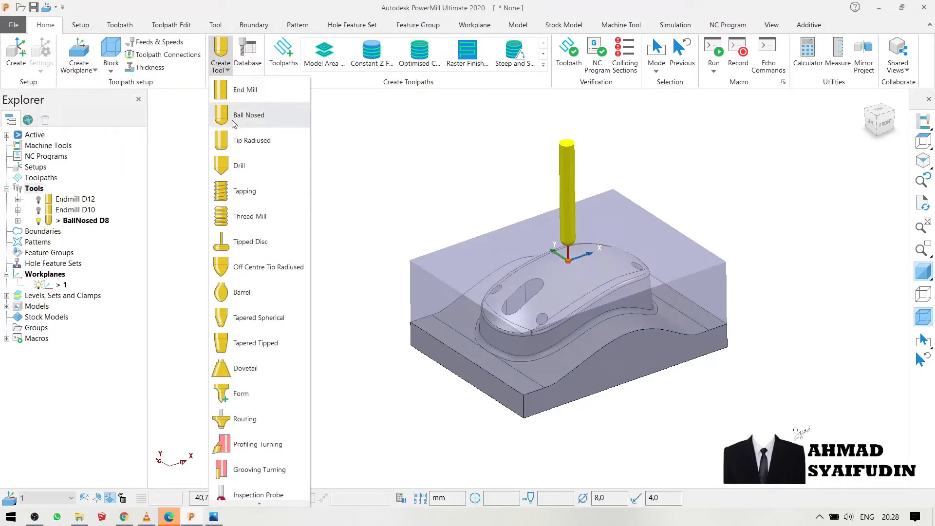
pyautogui.click(235, 121)
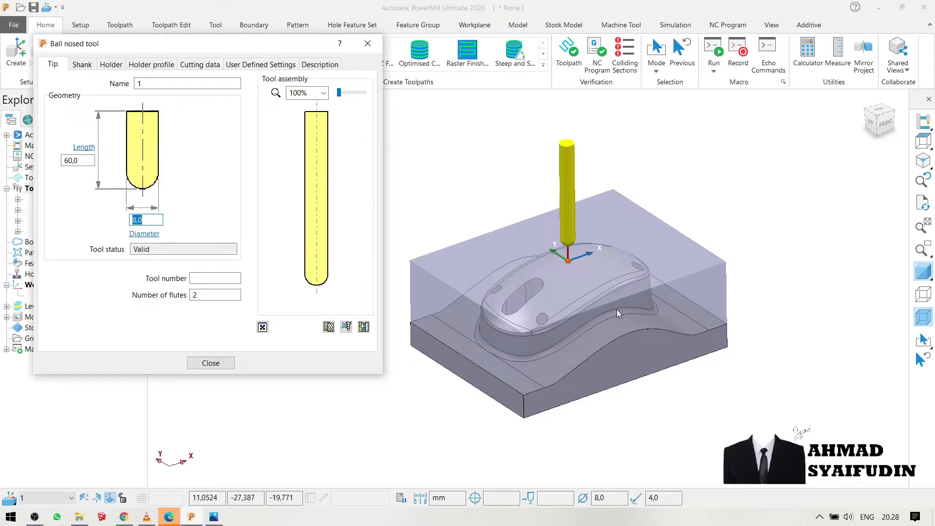
pyautogui.doubleClick(138, 83)
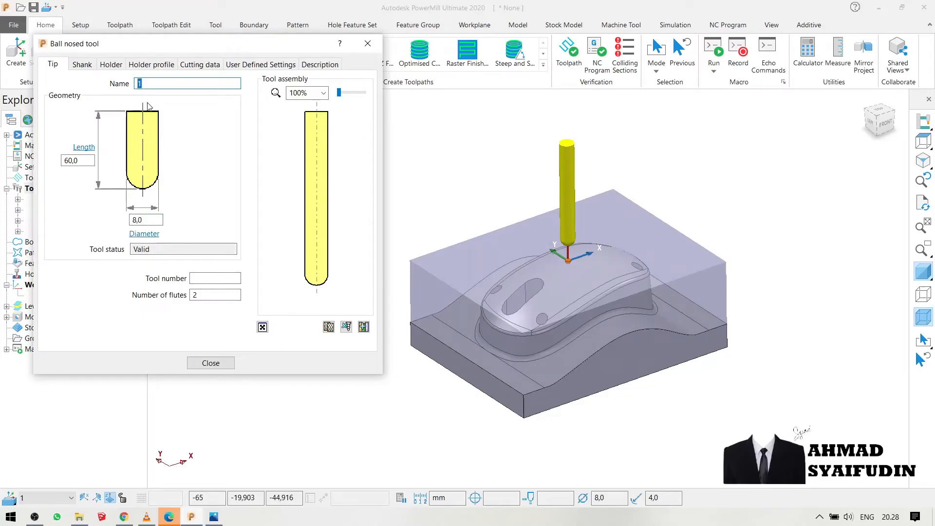
pyautogui.write('Ball Nosed D')
# Step: Check the detail drawing and the solid carbide ball nose sizes in the cutting data image, and return to PowerMill
pyautogui.click(214, 517)
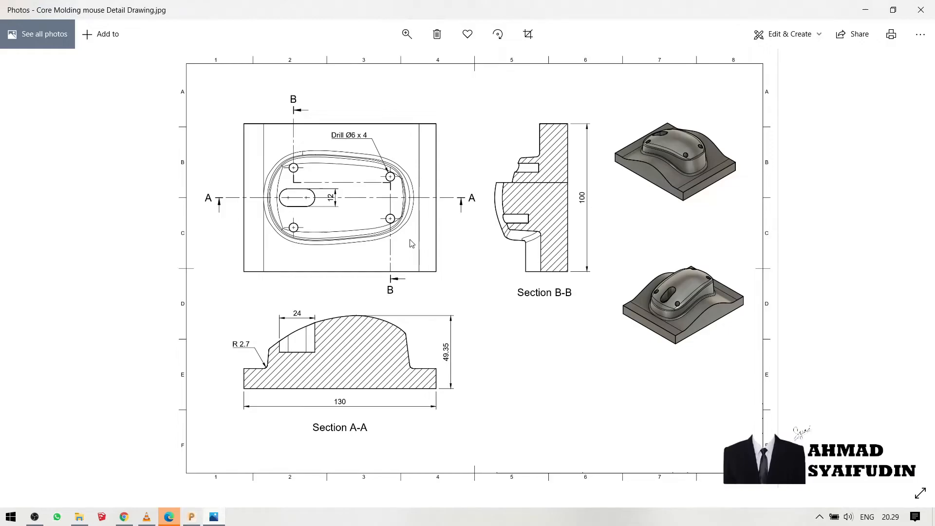
pyautogui.press('Right')
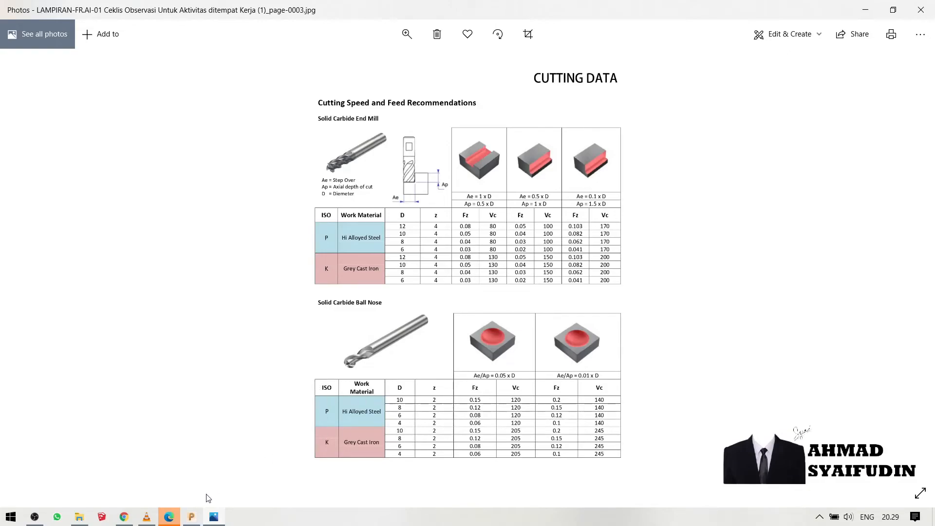
pyautogui.click(192, 516)
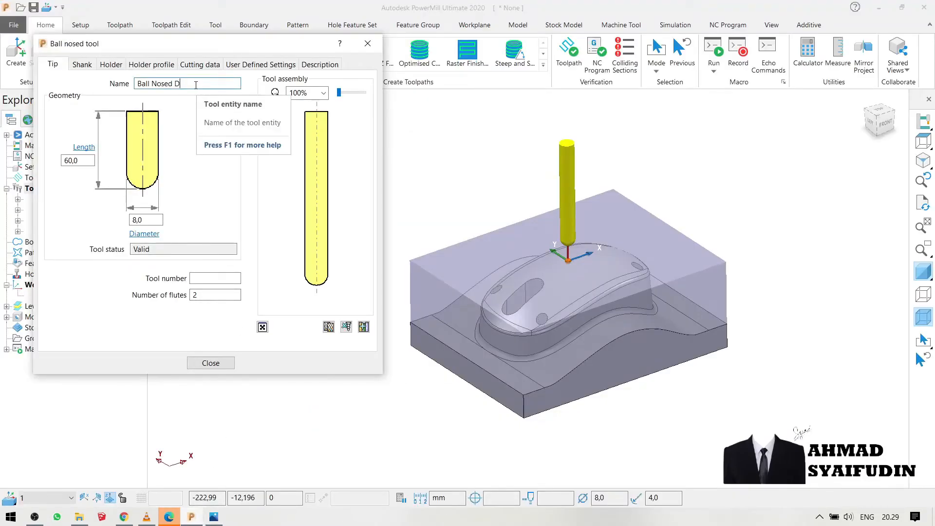
# Step: Complete the ball nosed tool as Ball Nosed D4 with a diameter of 4 mm and tool number 4
pyautogui.write('4')
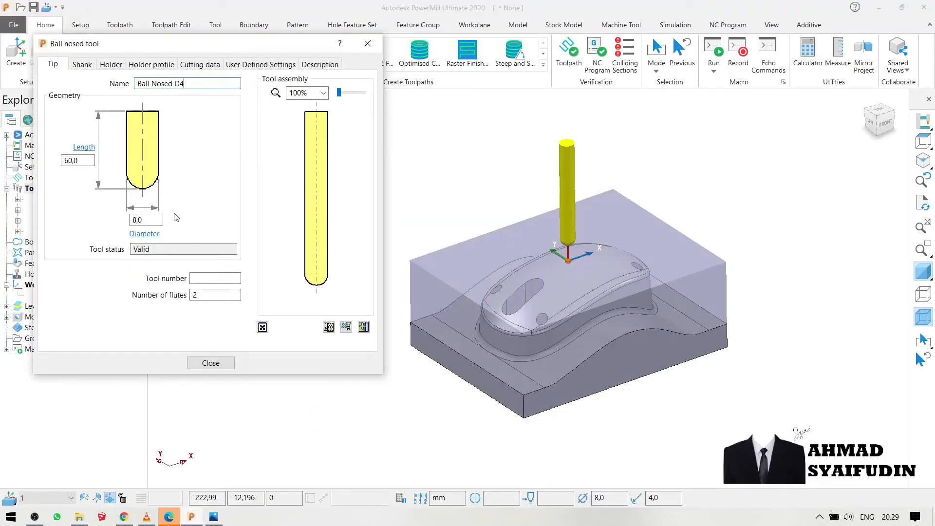
pyautogui.doubleClick(147, 220)
pyautogui.write('4')
pyautogui.click(197, 280)
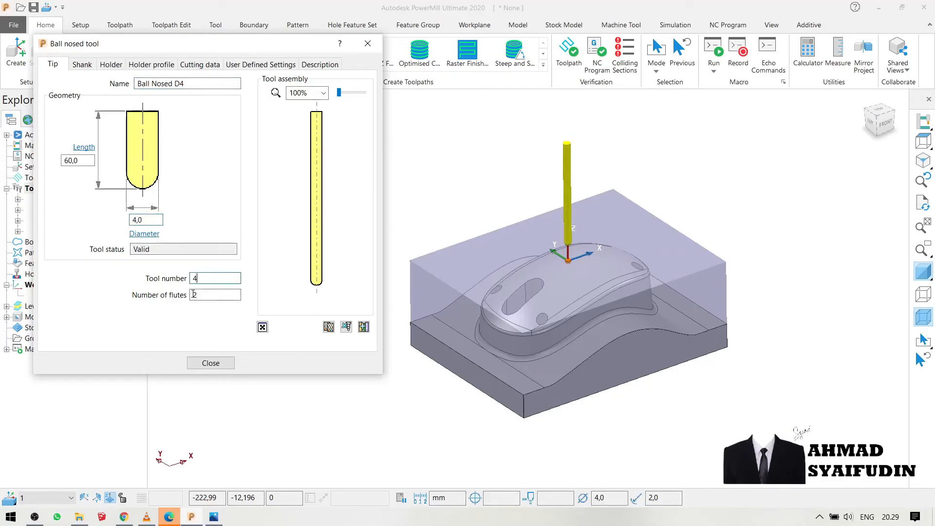
pyautogui.click(210, 363)
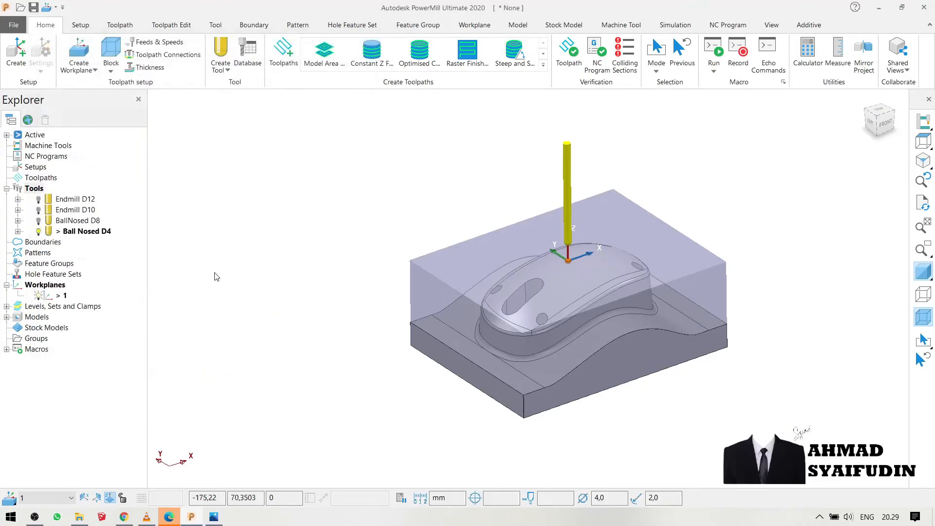
# Step: Create a drill tool named Drill D6 with a diameter of 6 mm and tool number 5
pyautogui.click(224, 70)
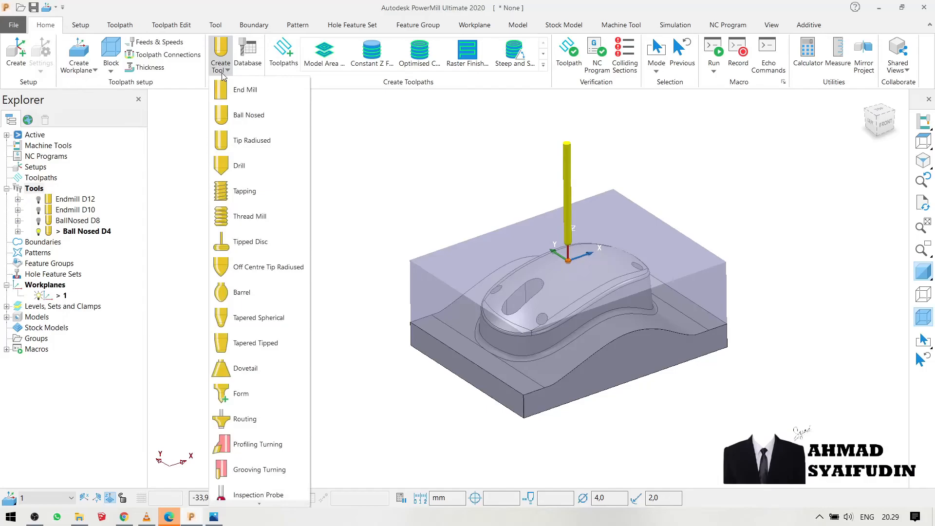
pyautogui.click(246, 171)
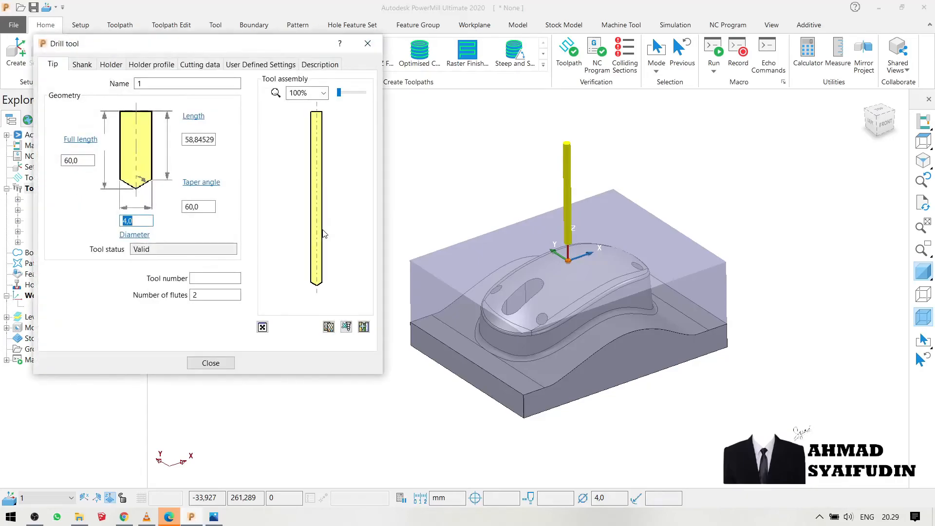
pyautogui.click(156, 83)
pyautogui.moveTo(156, 83); pyautogui.dragTo(128, 83)
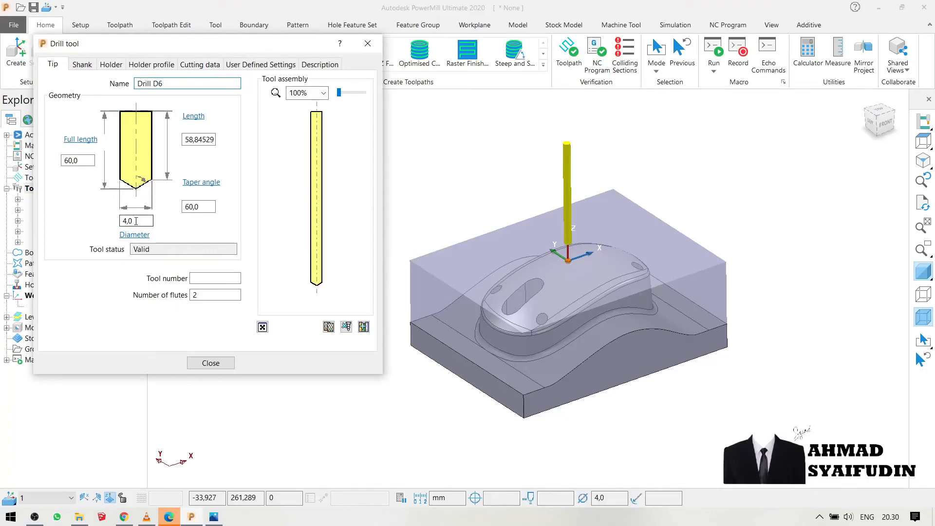
pyautogui.doubleClick(123, 221)
pyautogui.write('6')
pyautogui.click(203, 279)
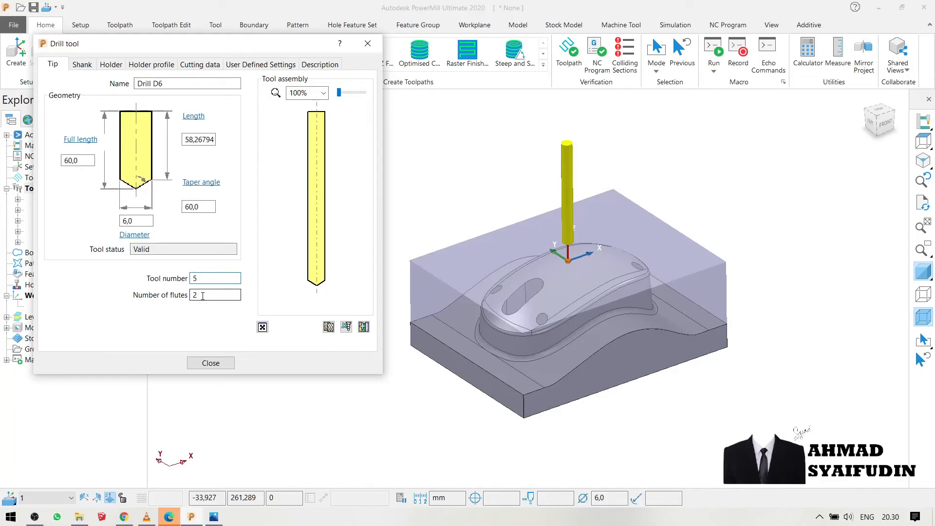
pyautogui.click(211, 363)
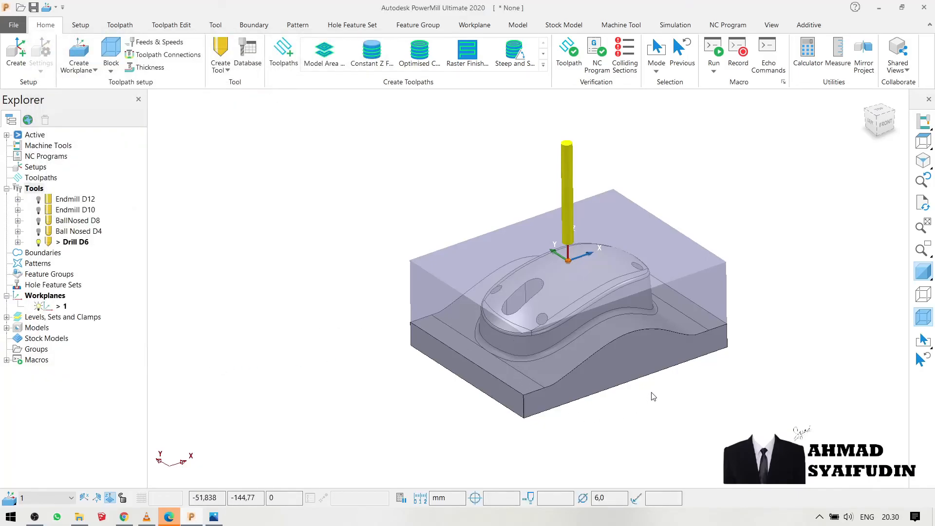
pyautogui.keyDown('shift'); pyautogui.moveTo(688, 393); pyautogui.dragTo(551, 379, button='middle'); pyautogui.keyUp('shift')
pyautogui.moveTo(390, 393)
pyautogui.mouseDown(button='middle')
pyautogui.moveTo(409, 399)
pyautogui.moveTo(393, 386)
pyautogui.mouseUp(button='middle')
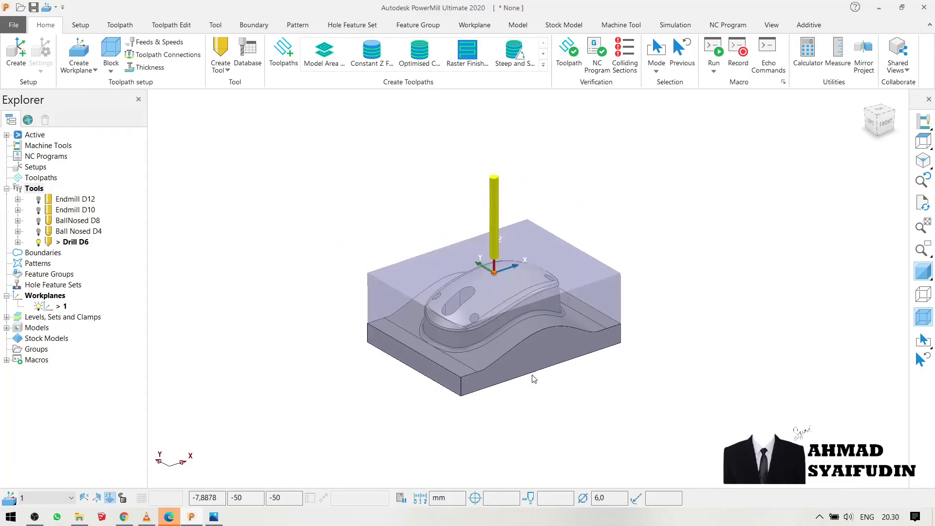
pyautogui.scroll(1, 534, 381)
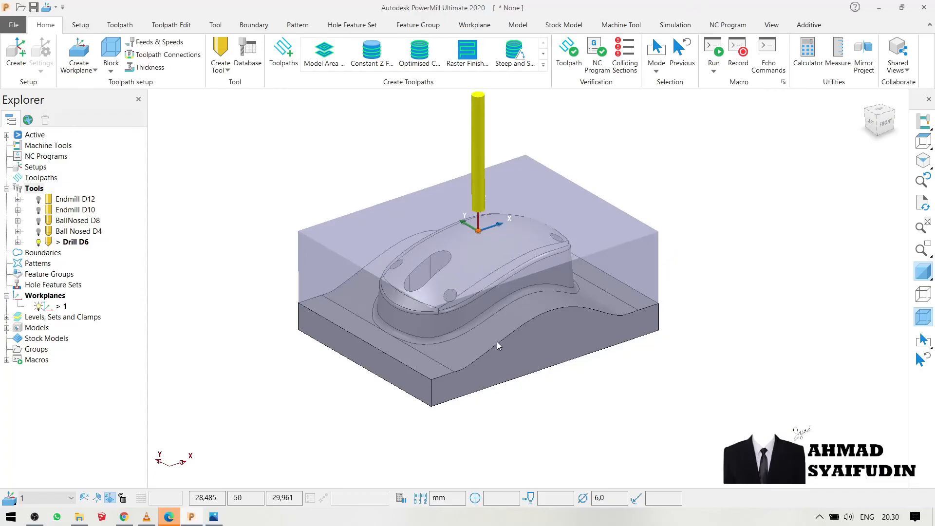